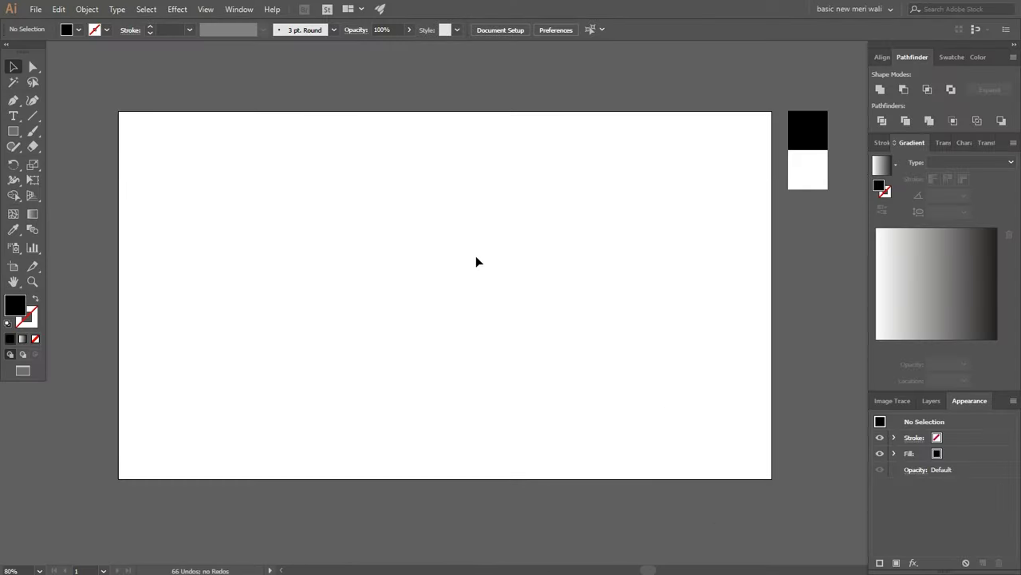
Draw a circle about 173 px in diameter on the artboard and give it a black 1 pt outline with no fill
scroll(491, 257, "up", 1)
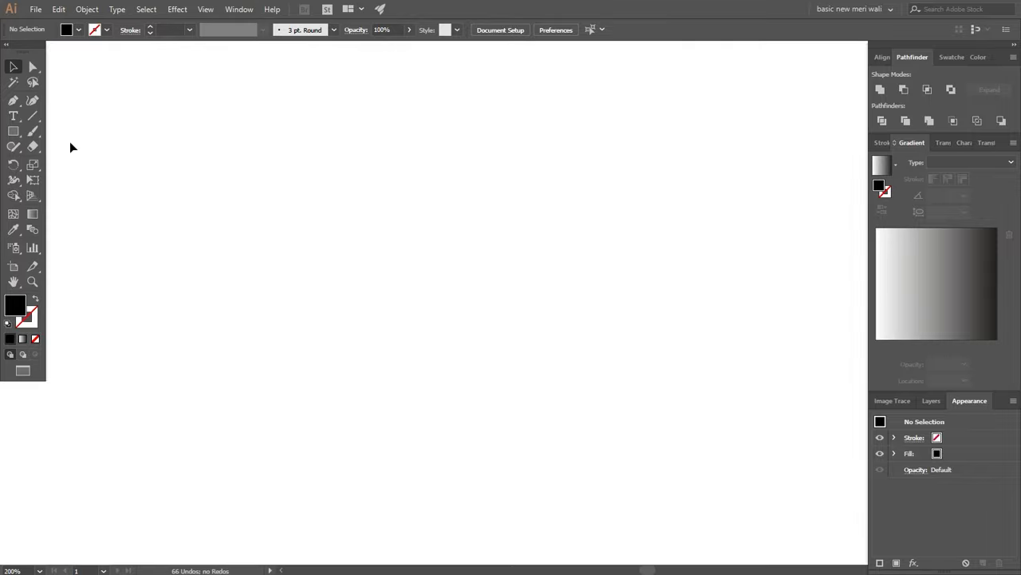
left_click_drag(13, 131, 68, 162)
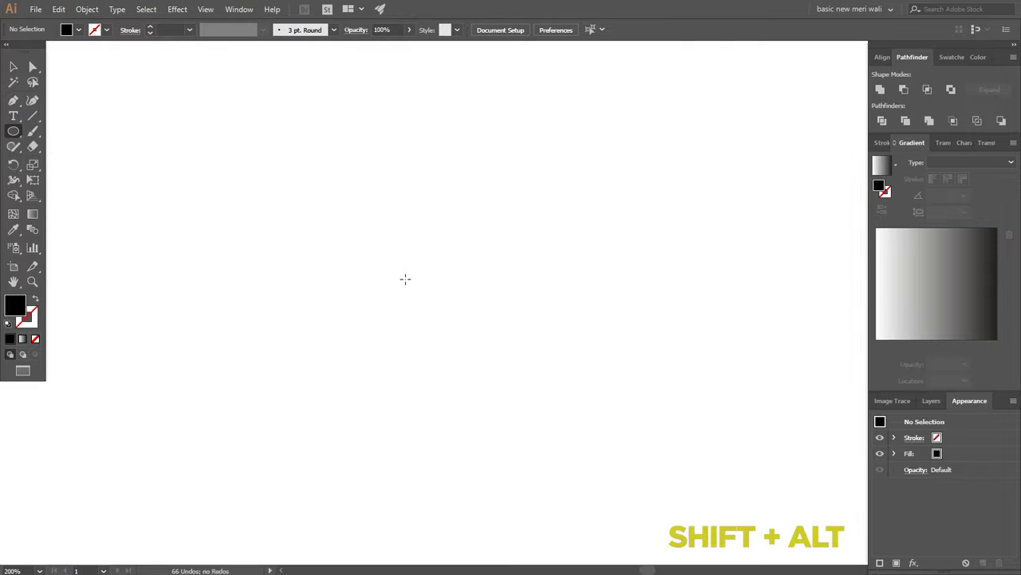
left_click_drag(404, 279, 375, 168)
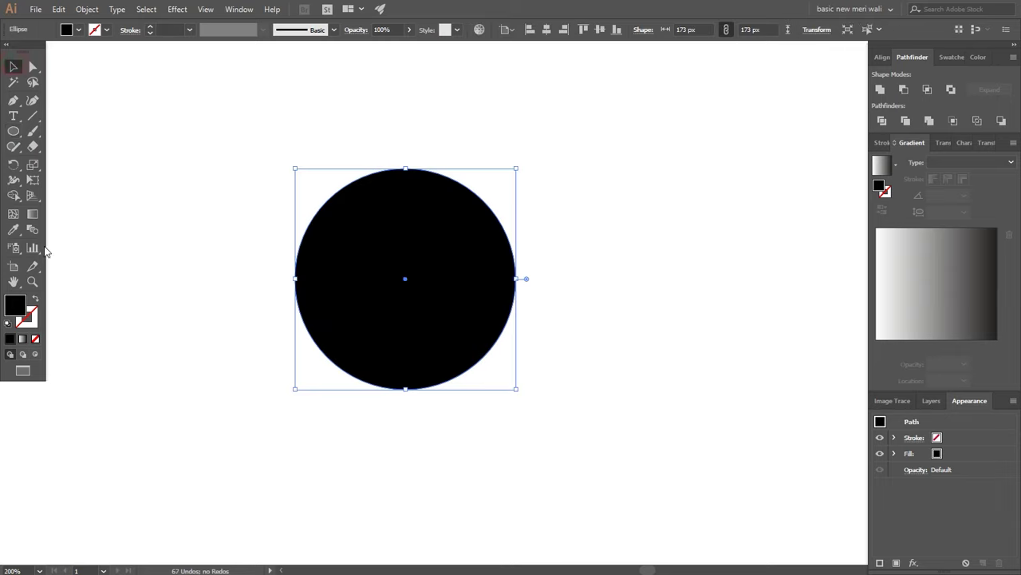
left_click(35, 298)
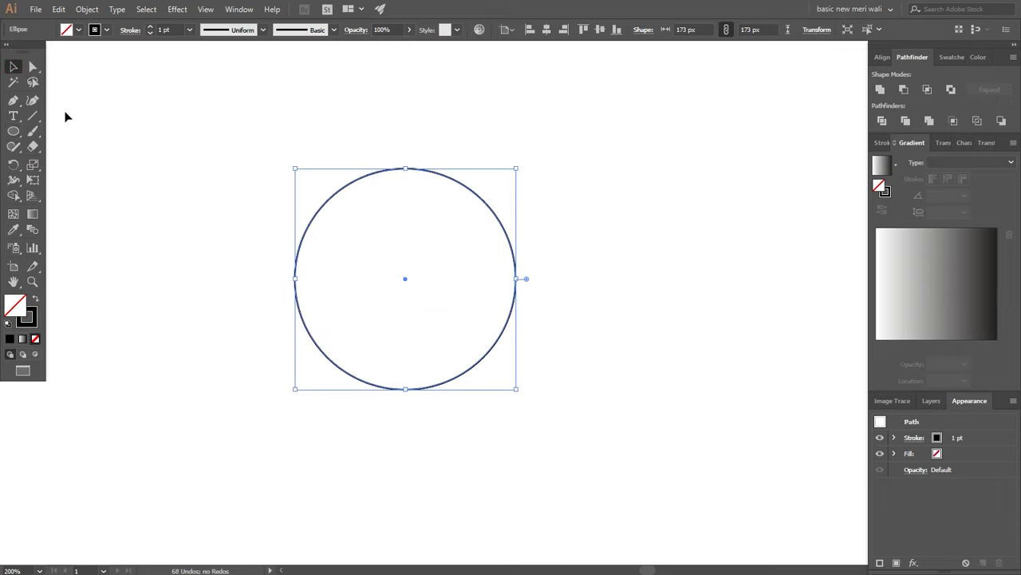
Paste a copy of the circle in front and enlarge it from its centre to about 260 px
left_click(60, 8)
left_click(72, 70)
left_click(60, 9)
left_click(100, 99)
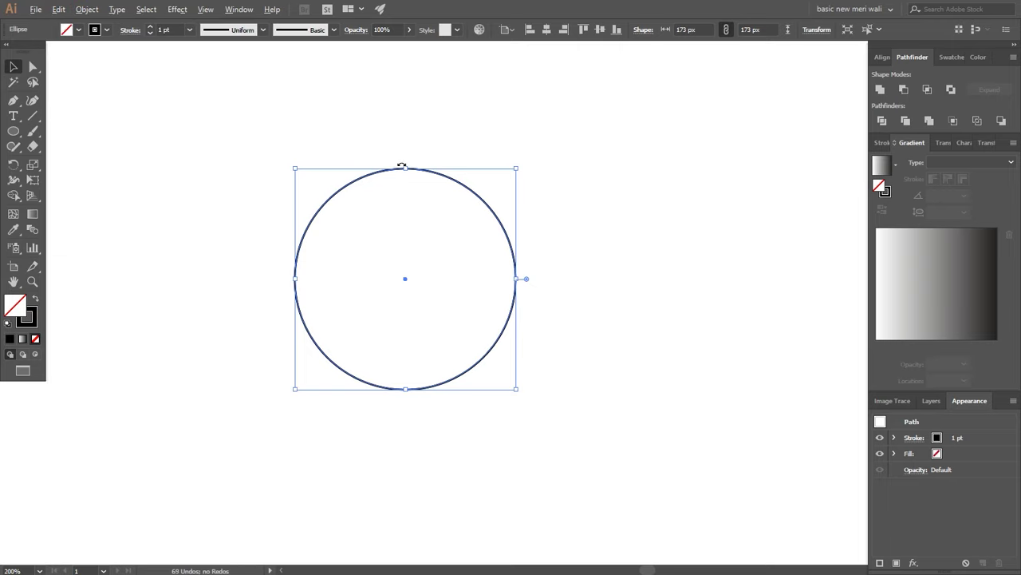
left_click_drag(404, 169, 410, 114)
Select both concentric circles and make a blend between them
left_click_drag(585, 82, 209, 403)
left_click(90, 9)
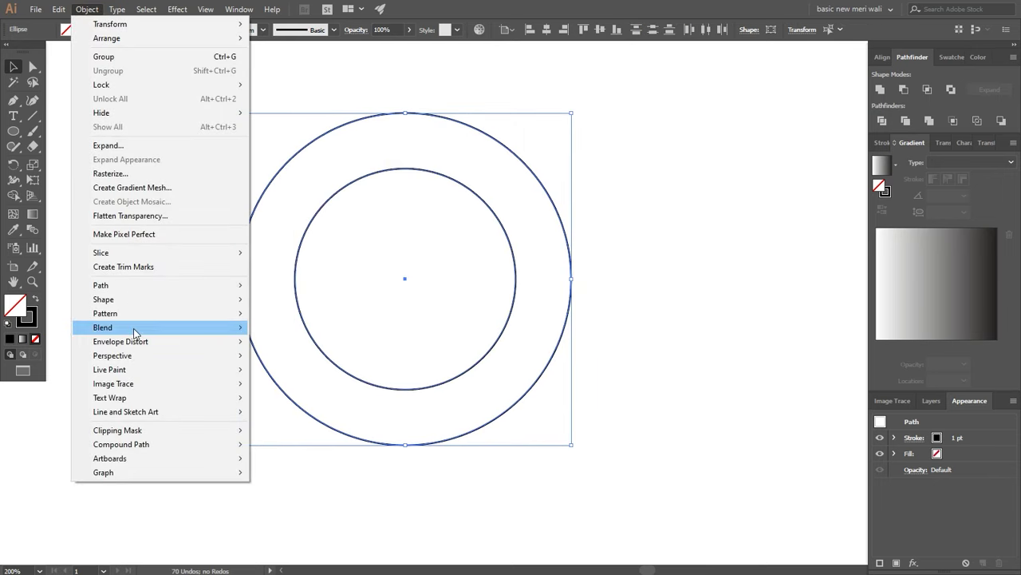
mouse_move(226, 327)
left_click(272, 328)
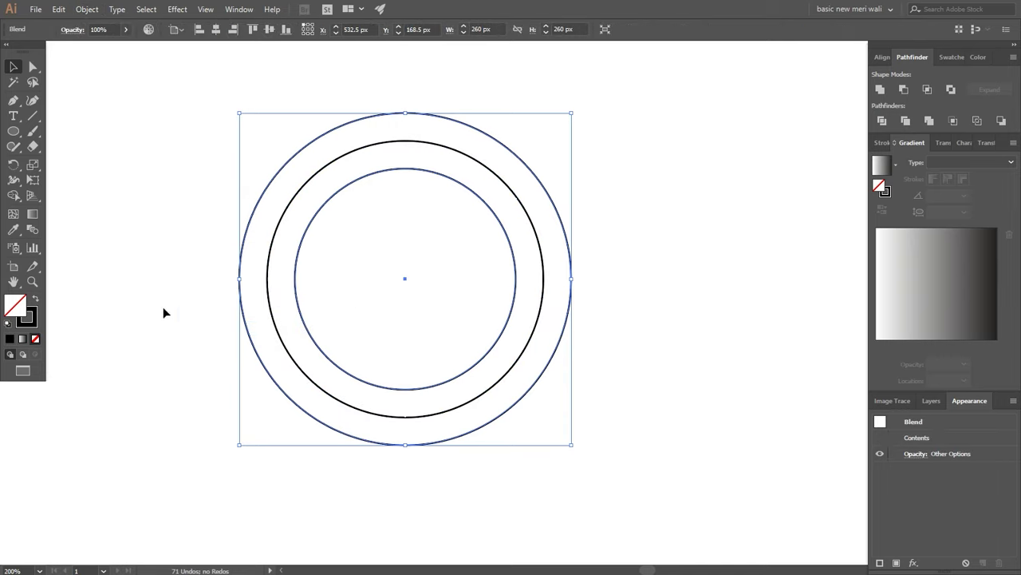
Set the blend spacing to Specified Steps with 3 steps
double_click(37, 229)
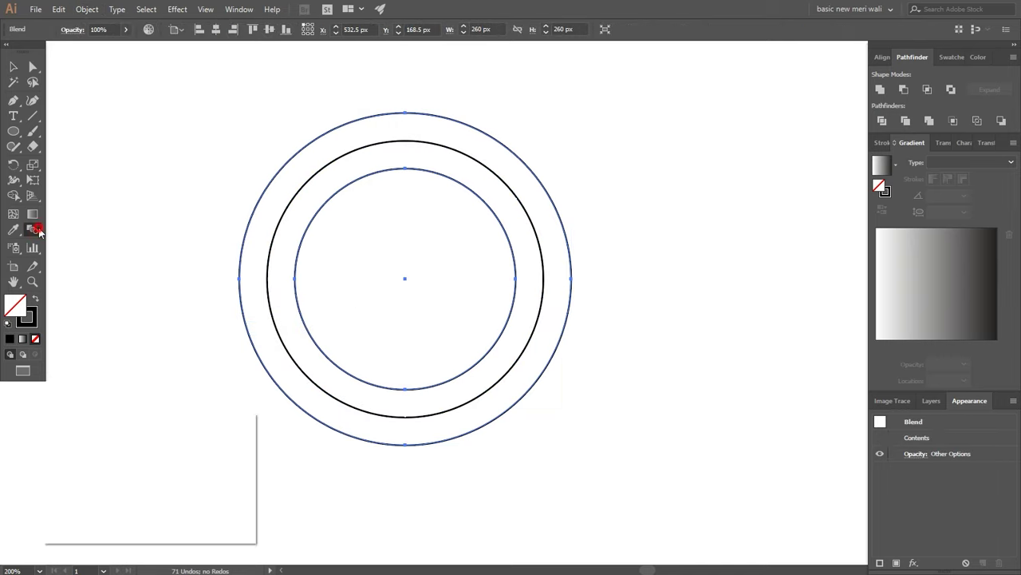
left_click(136, 450)
left_click(135, 465)
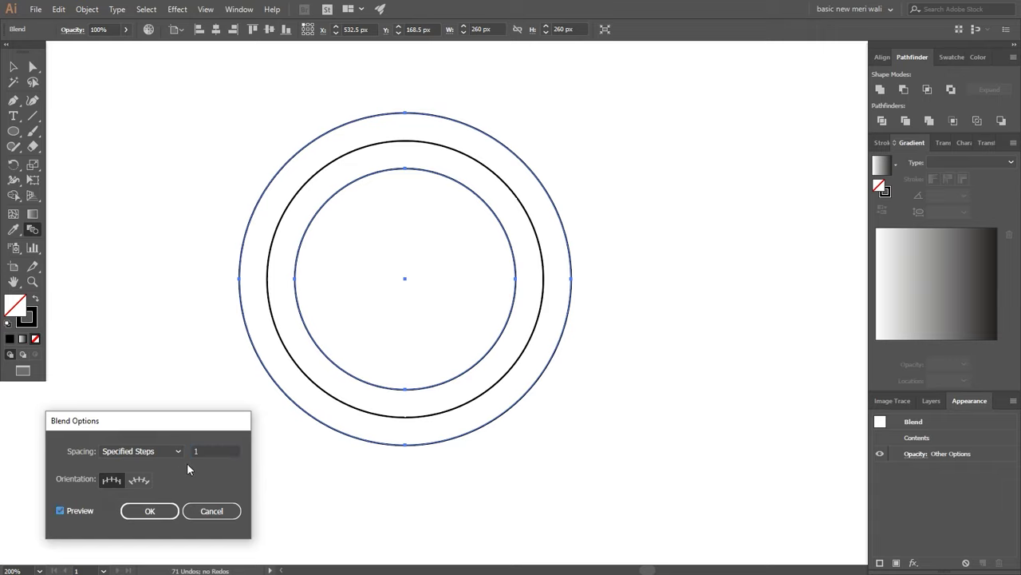
key("Up")
key("Up")
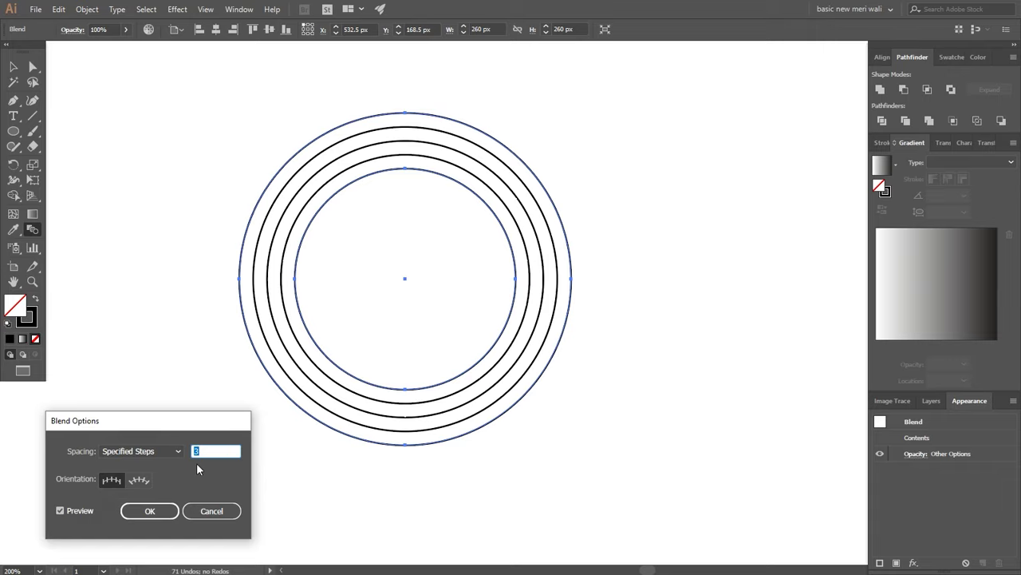
left_click(157, 511)
Expand the blend into individual circles with Object, Fill and Stroke enabled
left_click(87, 8)
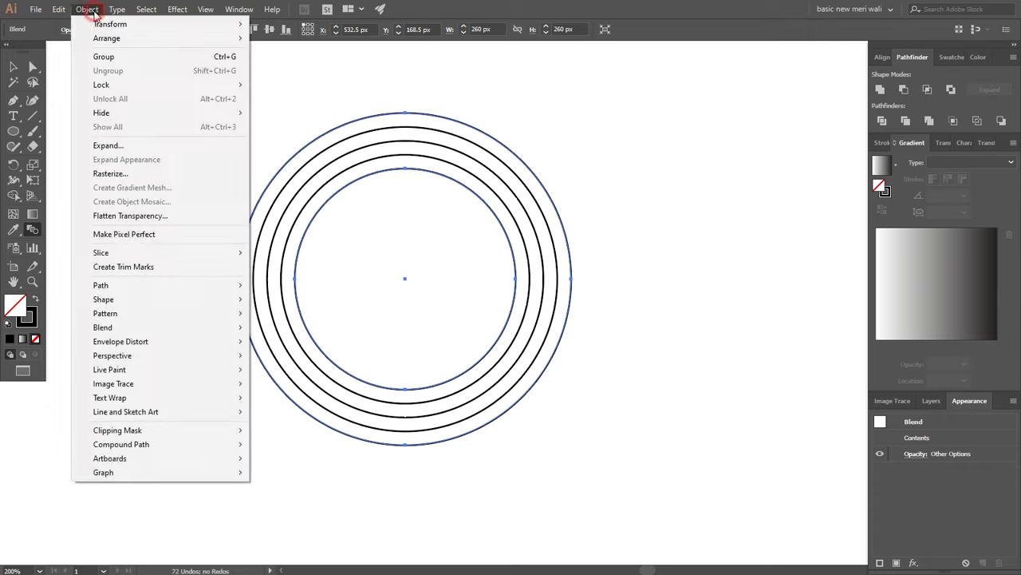
left_click(134, 142)
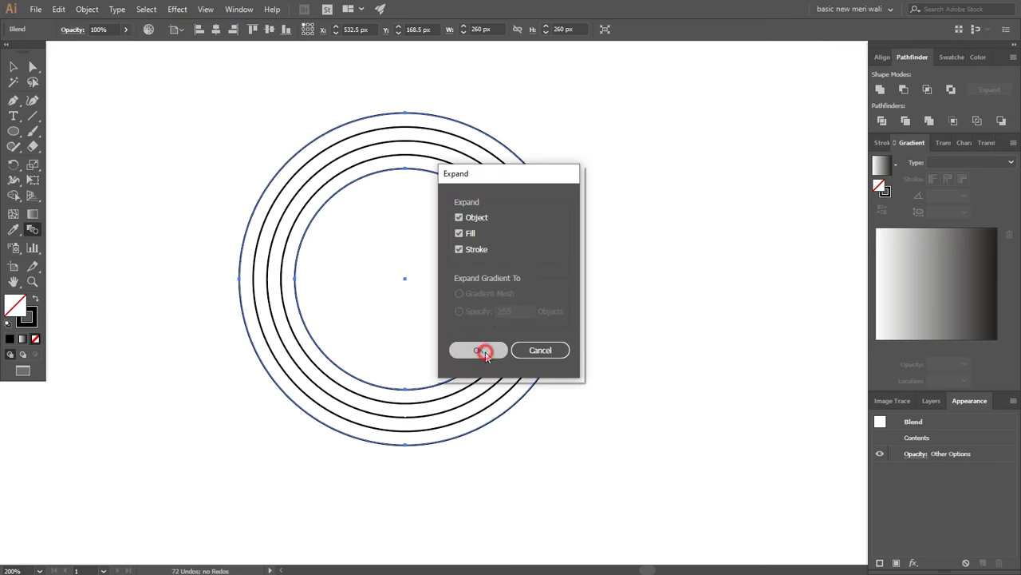
left_click(485, 351)
Duplicate the ring group horizontally beside the original, overlapping so the edges of the inner rings of both groups line up
left_click_drag(670, 219, 586, 241)
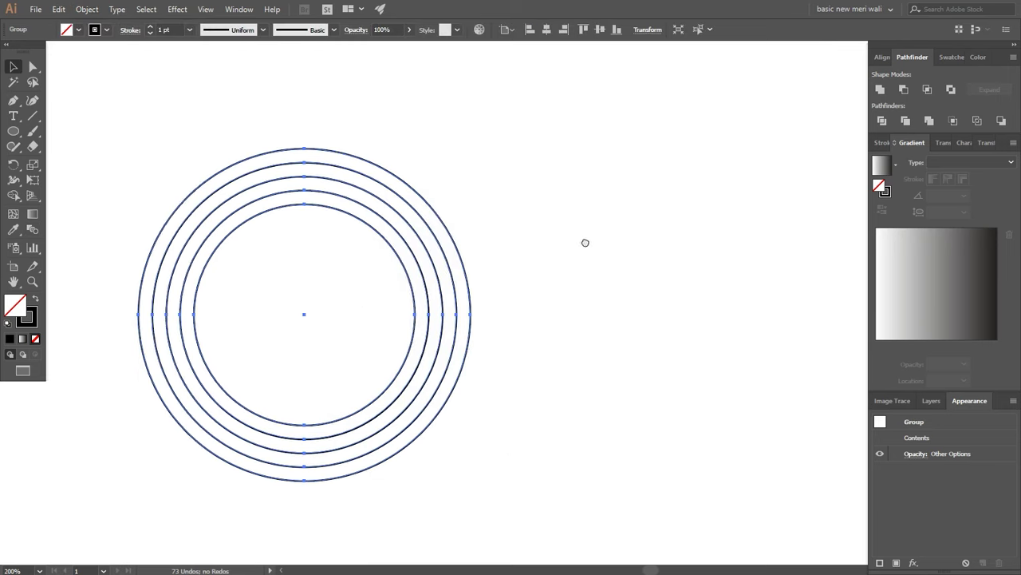
left_click_drag(184, 319, 455, 322)
scroll(420, 317, "up", 7)
scroll(385, 311, "up", 1)
scroll(479, 310, "down", 8)
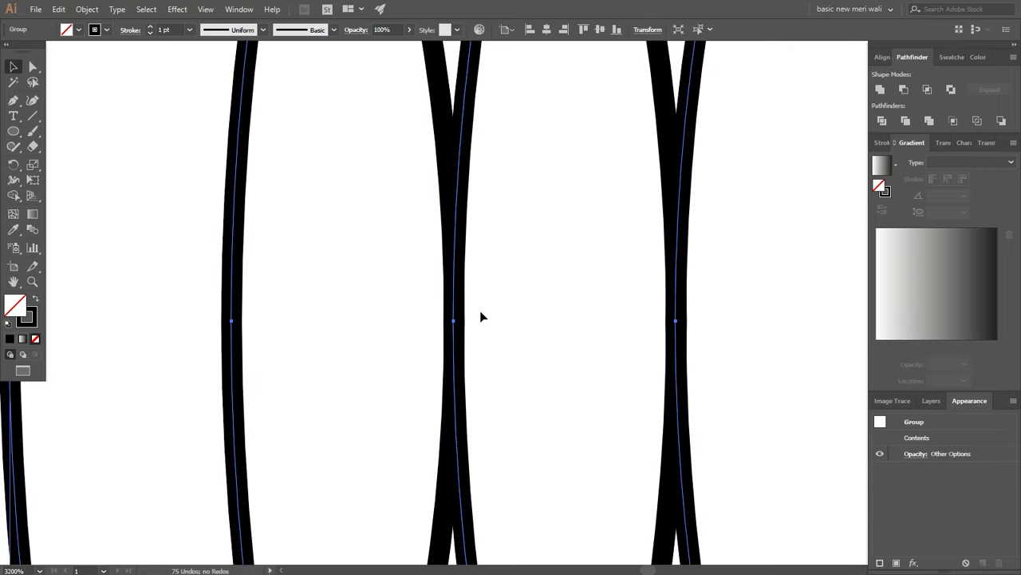
left_click_drag(567, 214, 520, 104)
left_click_drag(511, 158, 303, 300)
left_click_drag(465, 254, 465, 370)
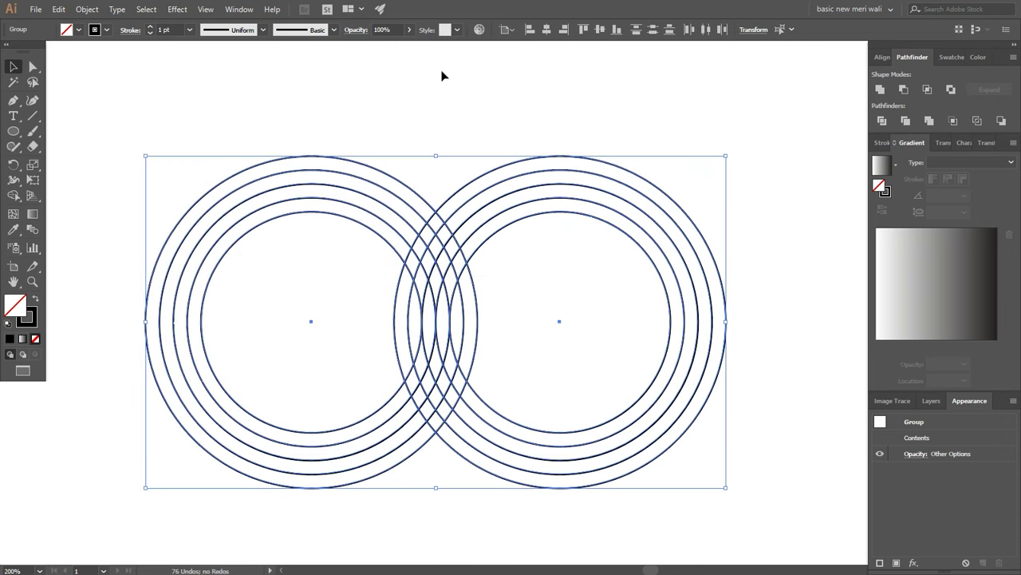
left_click(426, 148)
Draw a small outlined circle about 98 px in diameter above the left ring group
scroll(424, 148, "up", 4)
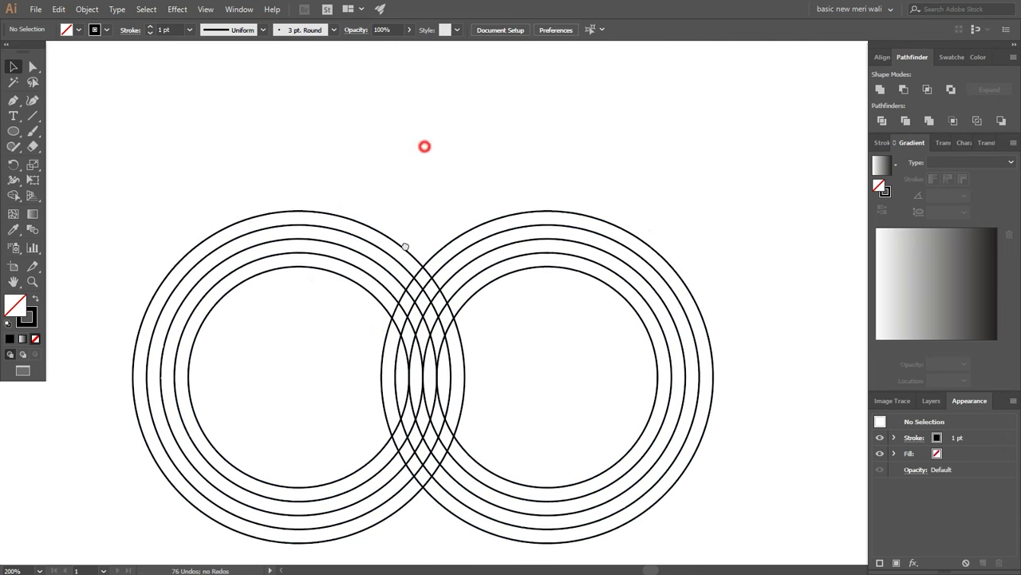
left_click(16, 134)
left_click_drag(352, 232, 340, 170)
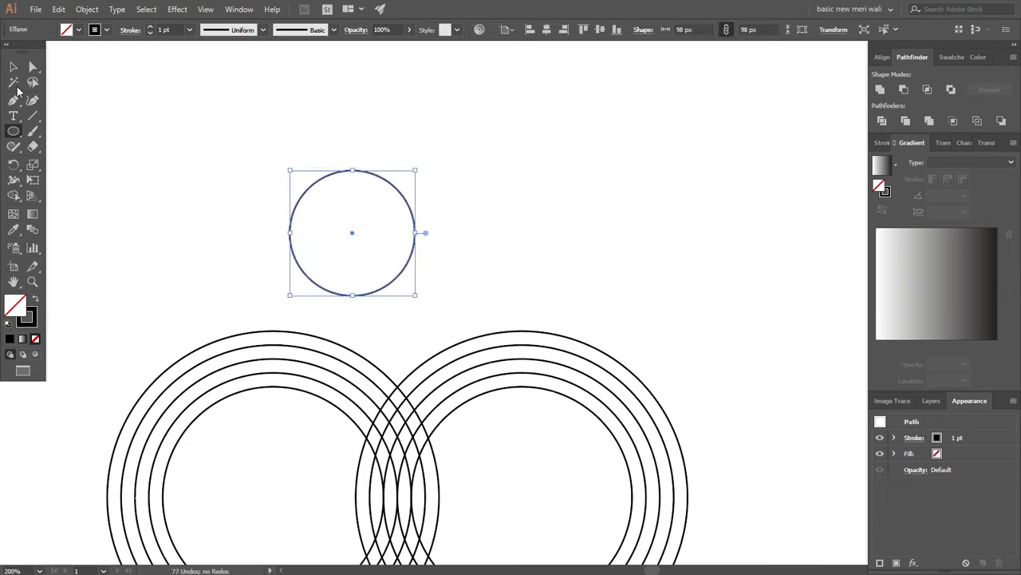
left_click(13, 67)
Move the small circle down so it touches the second-outermost ring of the left group
scroll(319, 351, "up", 2)
left_click_drag(378, 249, 312, 359)
scroll(312, 360, "up", 1)
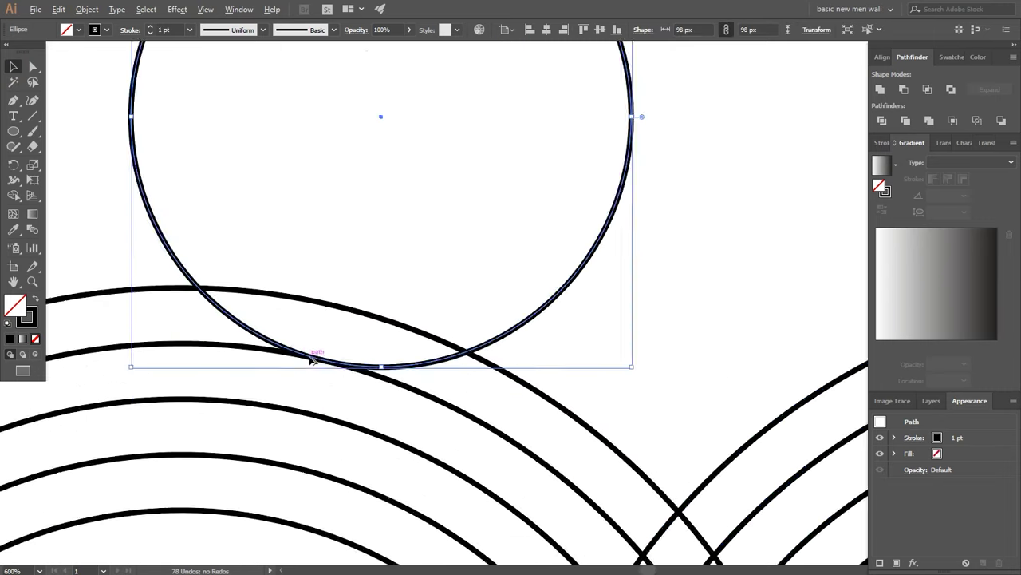
scroll(313, 359, "up", 2)
scroll(346, 369, "up", 4)
Paste a copy of the small circle in front and shrink it from its centre until it touches the outermost ring
key("ctrl+c")
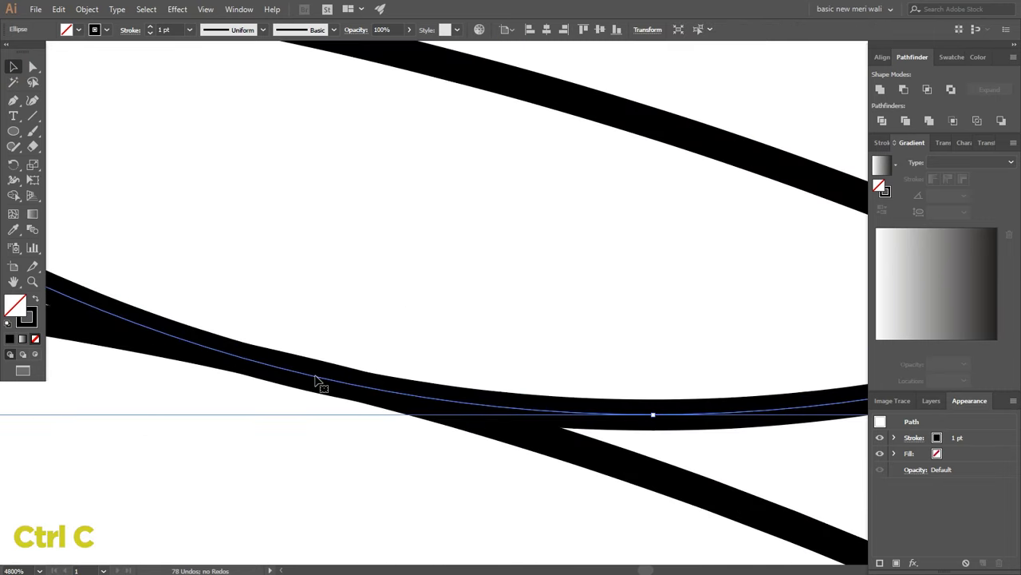
scroll(316, 379, "down", 4)
key("ctrl+f")
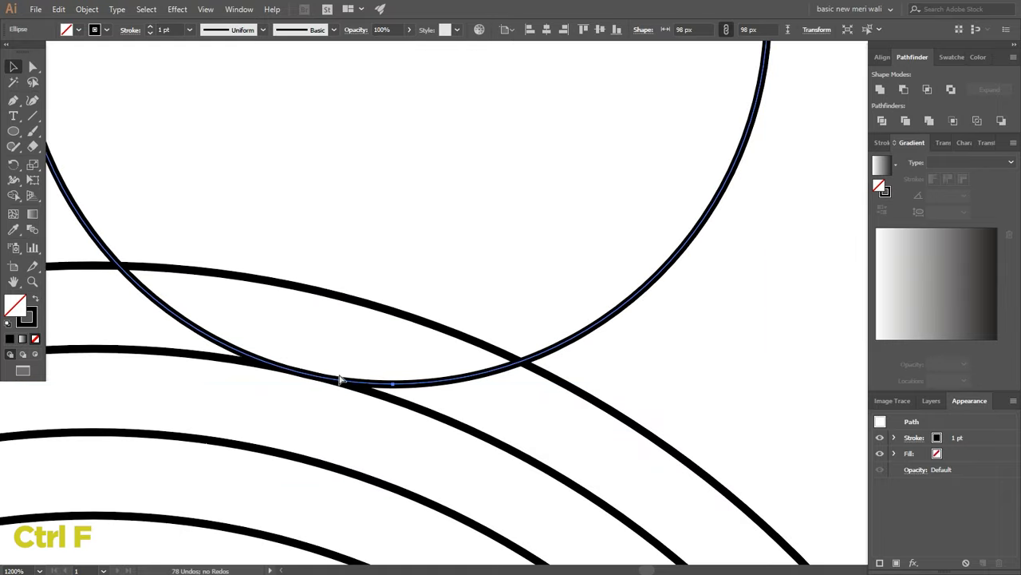
left_click_drag(341, 380, 363, 307)
scroll(398, 301, "down", 4)
Duplicate the two small concentric circles onto the right ring group, touching its two outermost rings the same way
left_click(545, 251)
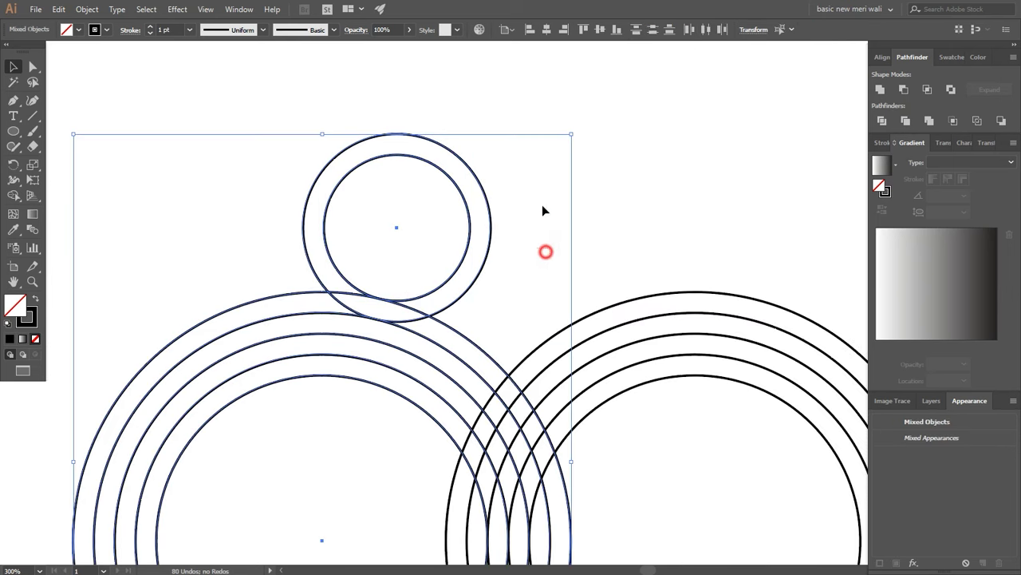
left_click_drag(529, 201, 457, 257)
left_click_drag(552, 239, 443, 266)
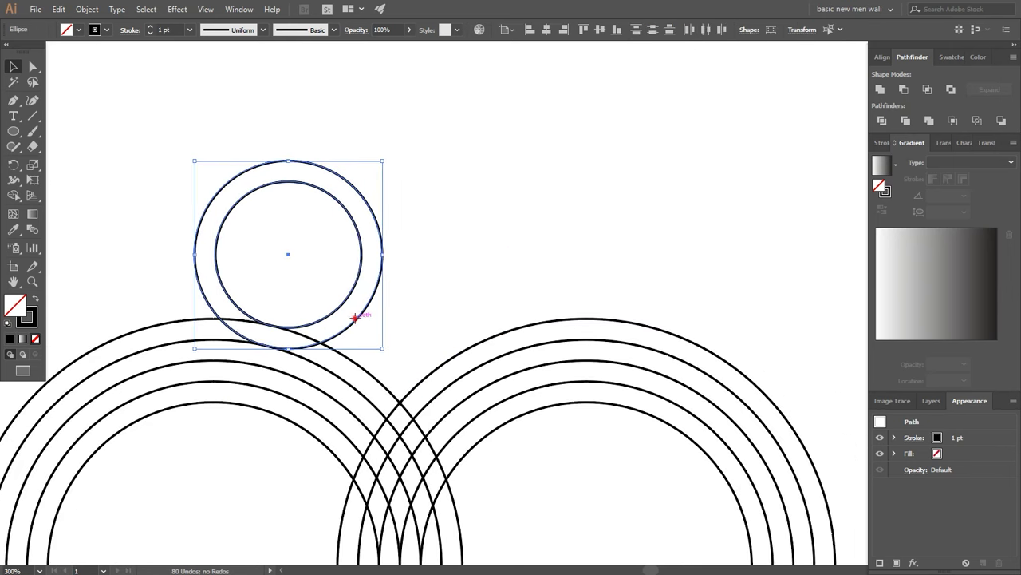
left_click_drag(355, 318, 570, 307)
scroll(570, 307, "up", 7)
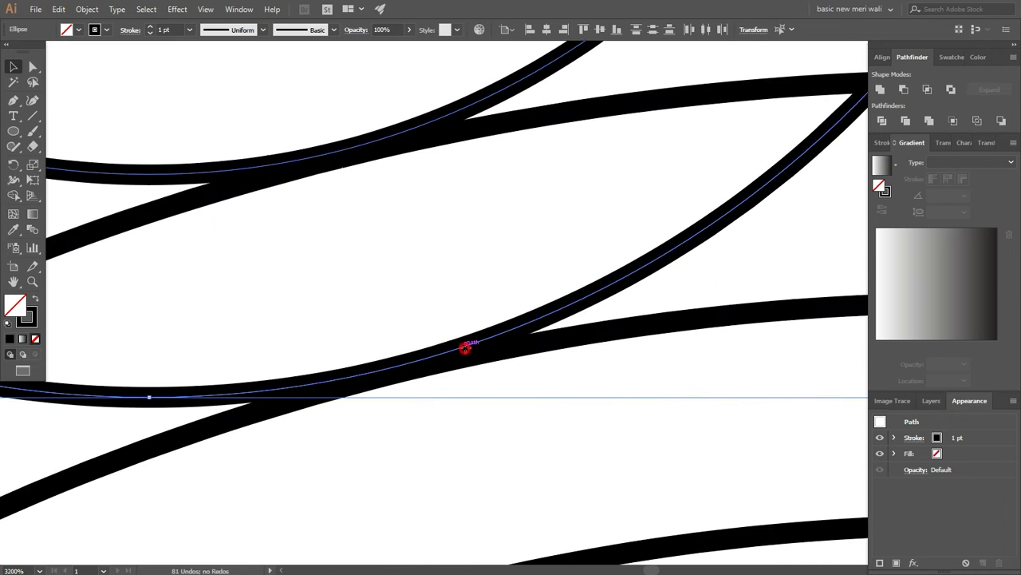
left_click_drag(466, 347, 490, 346)
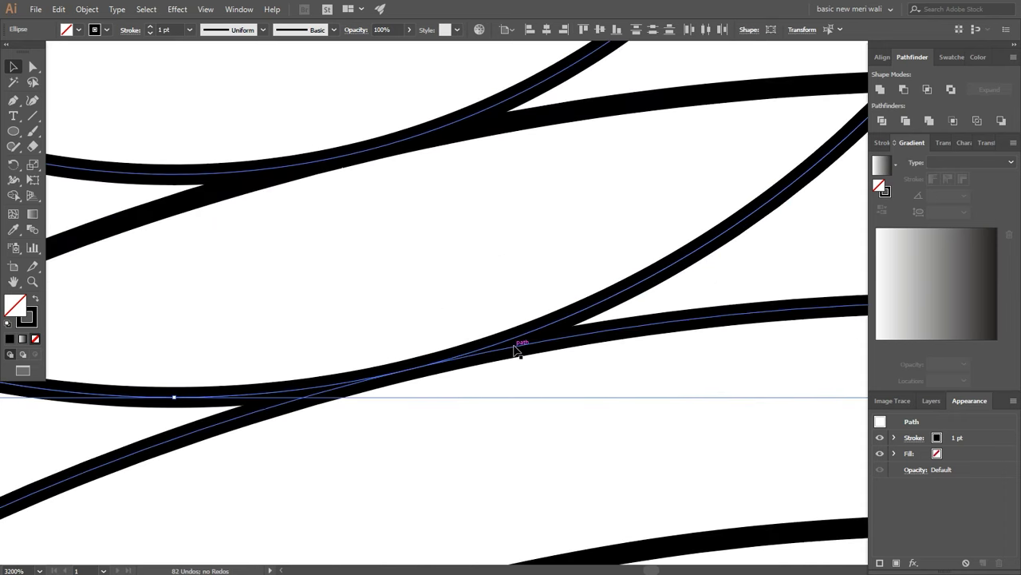
scroll(514, 349, "up", 1)
left_click_drag(501, 339, 511, 344)
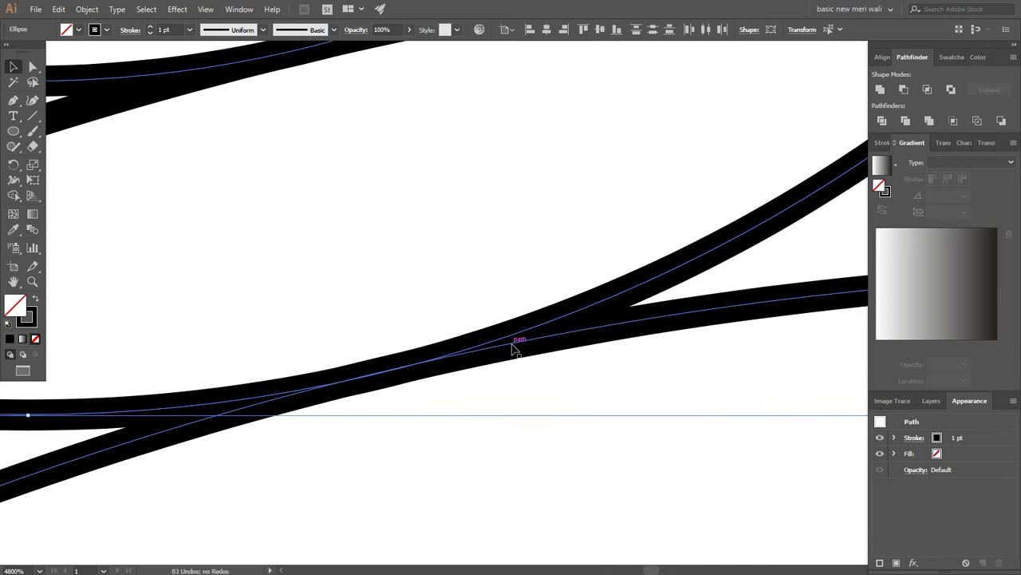
scroll(511, 344, "down", 8)
scroll(372, 325, "up", 1)
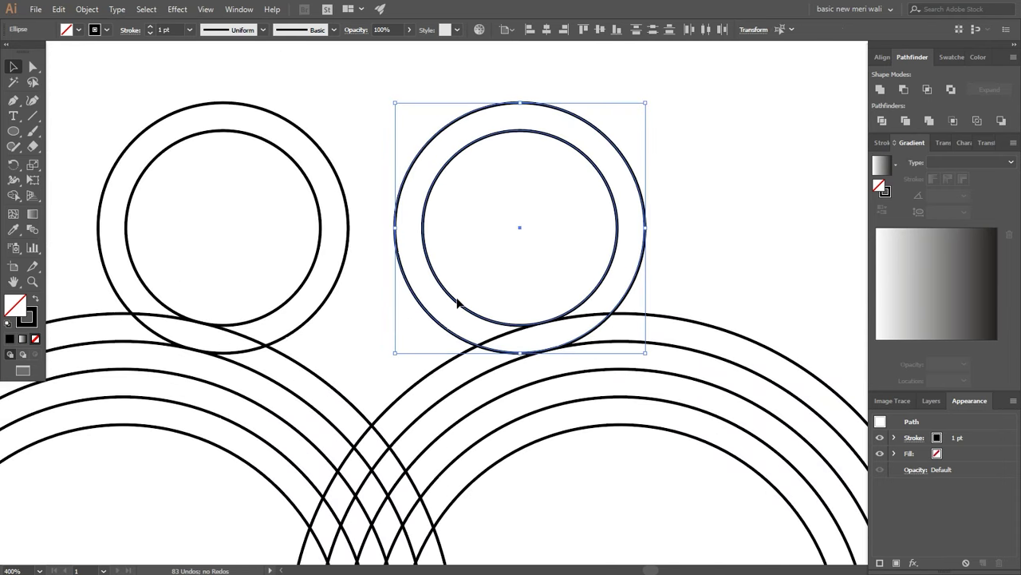
Duplicate the small circle pair into the notch between the two ring groups, centred and touching the outer rings of both
left_click_drag(455, 299, 308, 359)
scroll(337, 417, "up", 5)
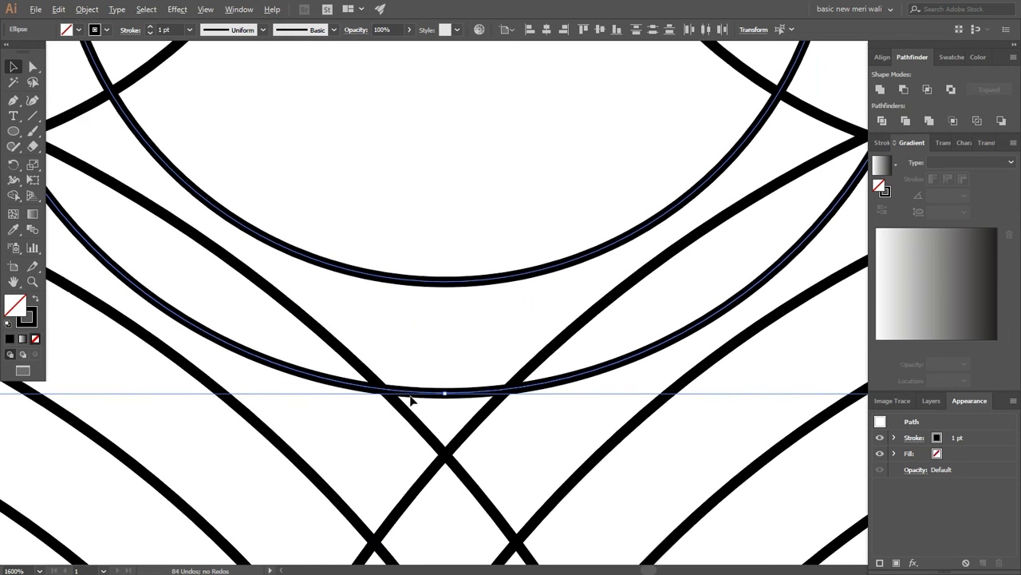
left_click_drag(414, 391, 407, 434)
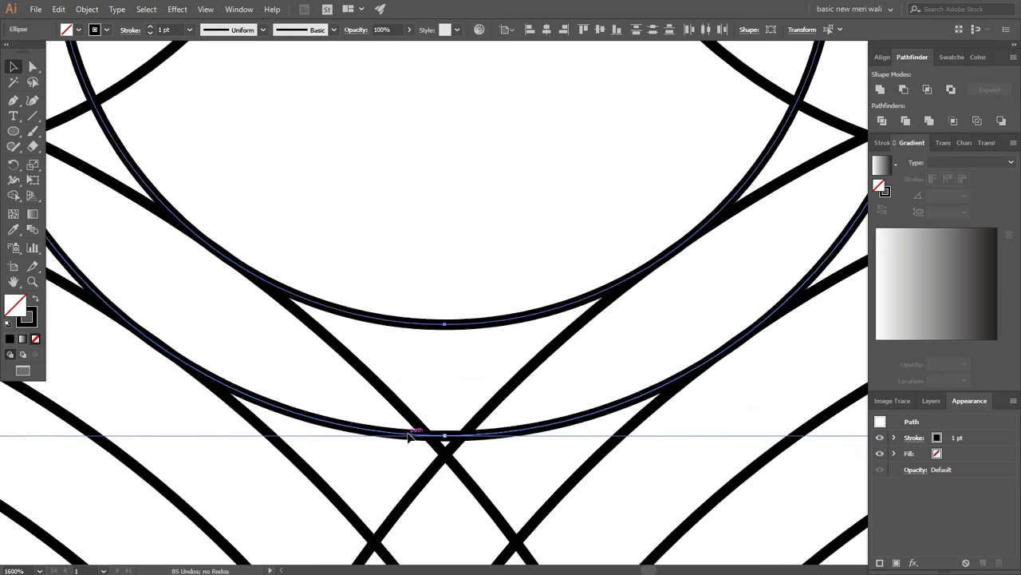
scroll(403, 367, "down", 6)
scroll(643, 124, "down", 3)
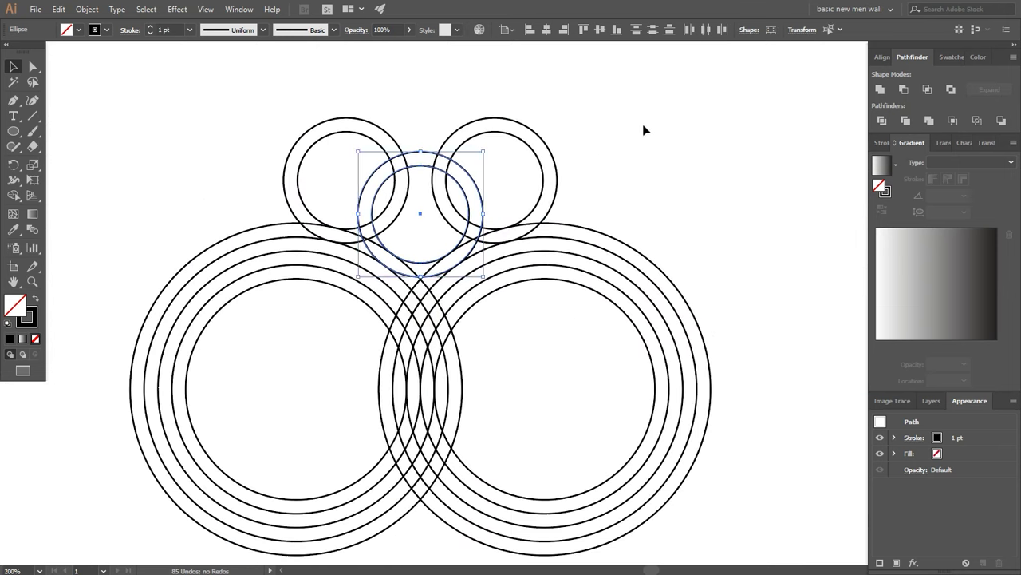
Increase the stroke weight of all circles by one increment and expand them into filled shapes
left_click_drag(689, 80, 171, 524)
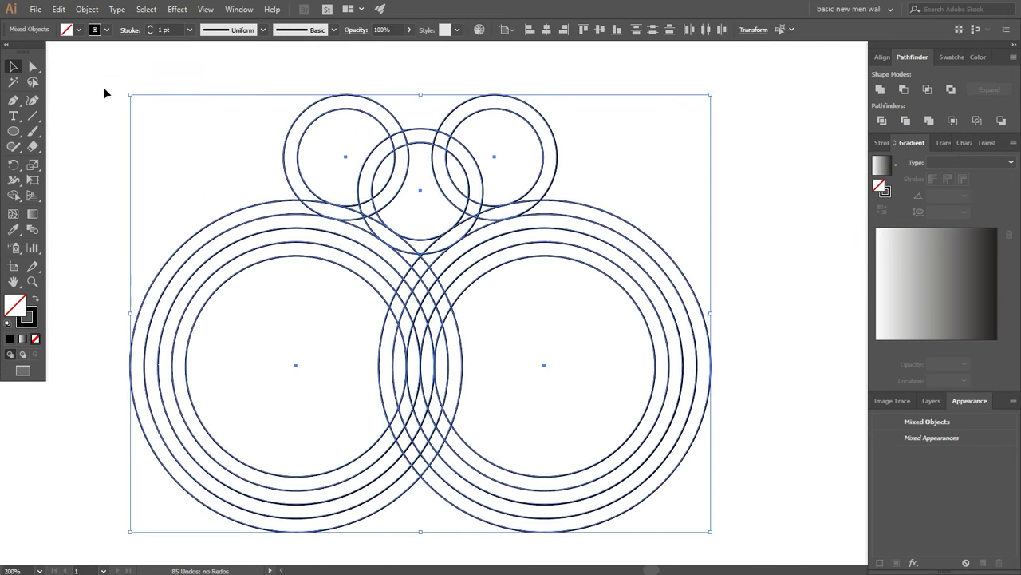
left_click(151, 28)
left_click(77, 11)
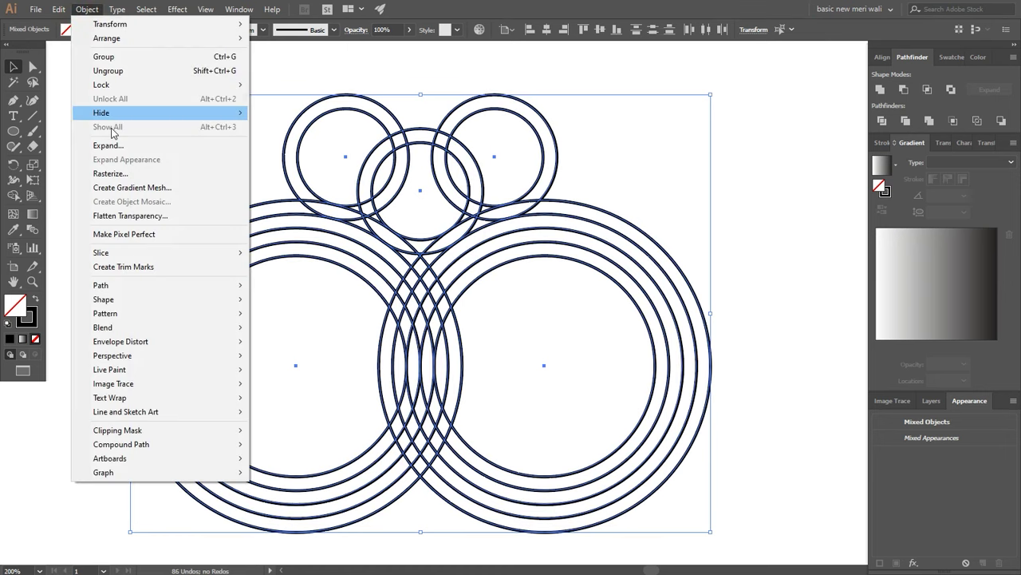
left_click(115, 144)
left_click(454, 351)
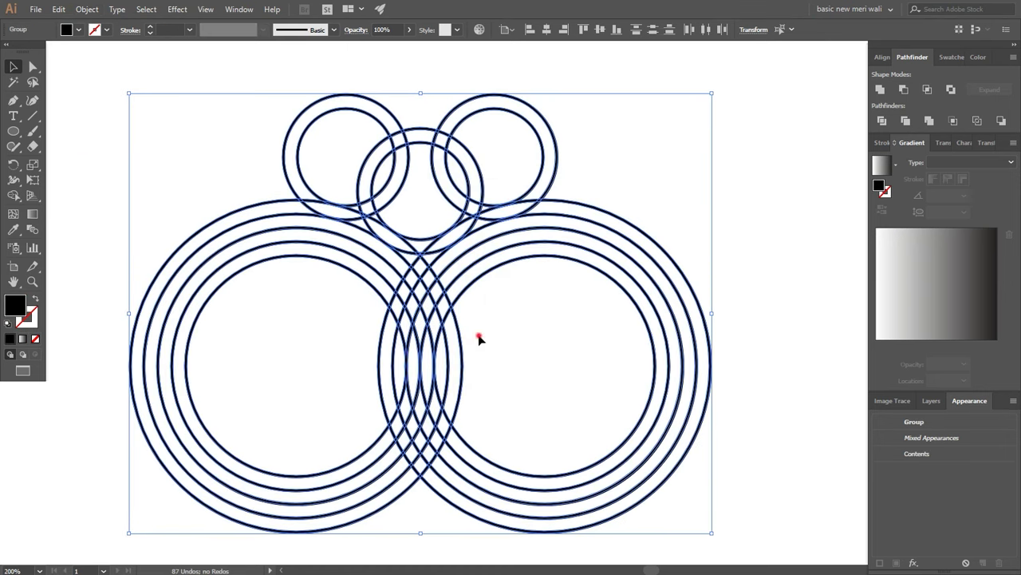
left_click(153, 221)
Draw a rectangle over the upper overlap of the two ring groups and remove its fill
left_click(14, 132)
left_click(74, 131)
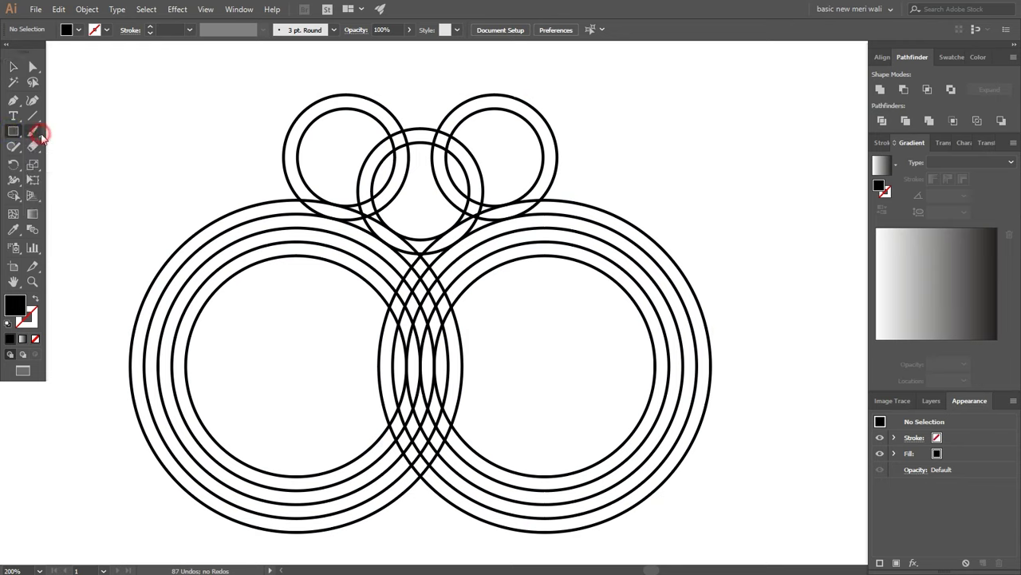
left_click_drag(345, 229, 495, 349)
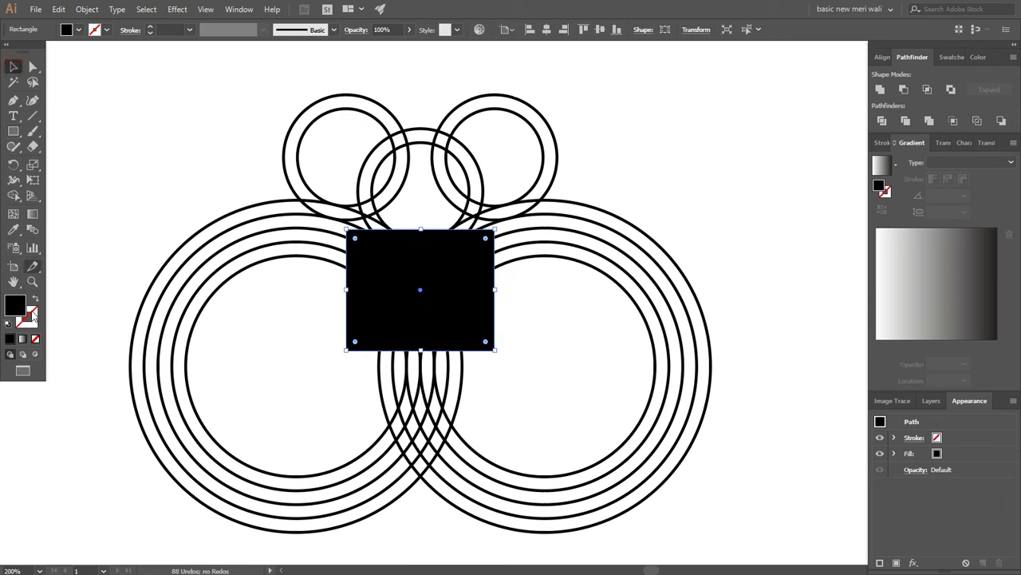
left_click(35, 338)
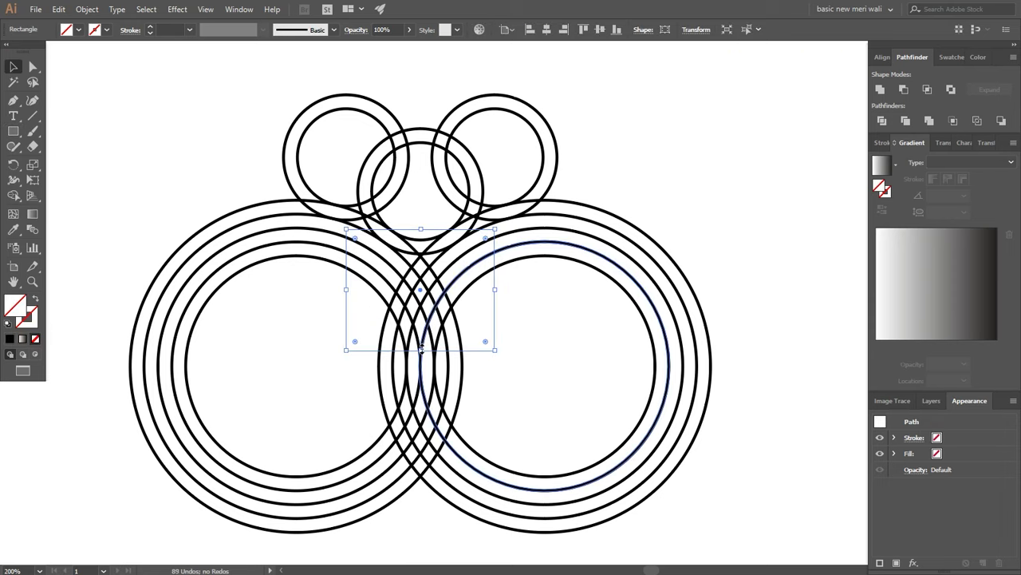
Extend the rectangle down to the circles' centre line and erase the three inner rings' upper arcs outside it with Shape Builder
left_click_drag(420, 349, 421, 366)
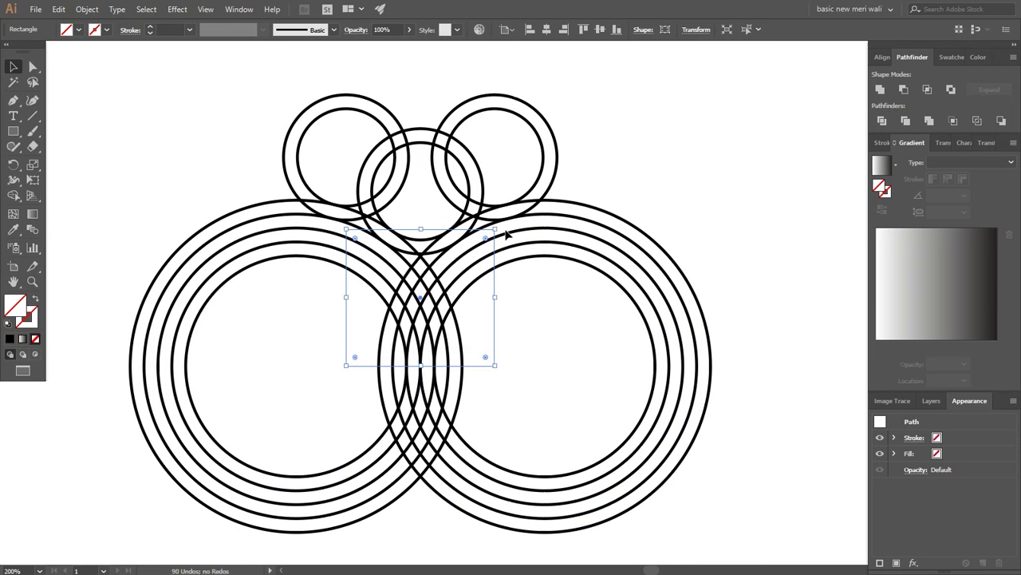
key("ctrl+a")
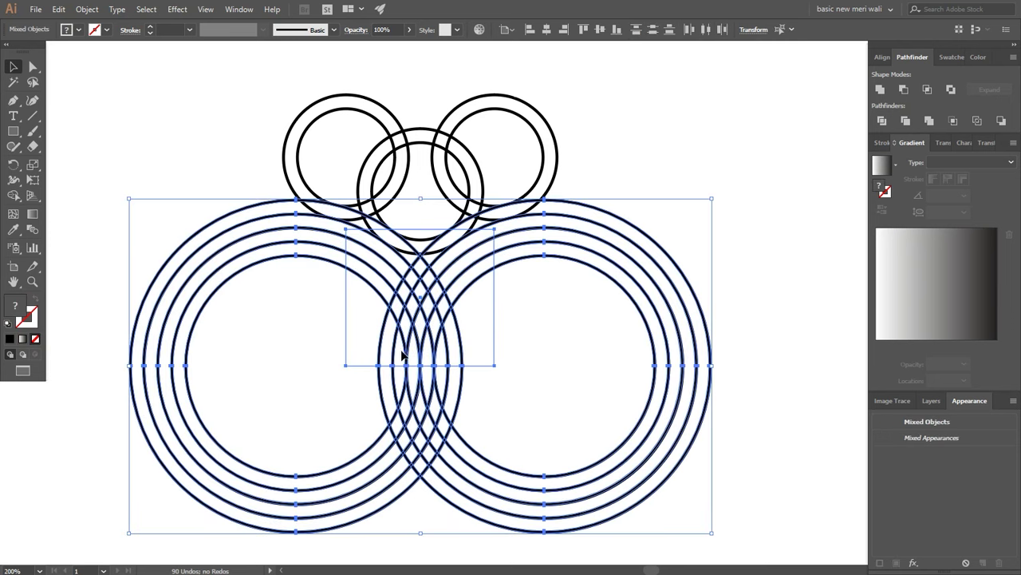
scroll(492, 323, "up", 1)
left_click(12, 197)
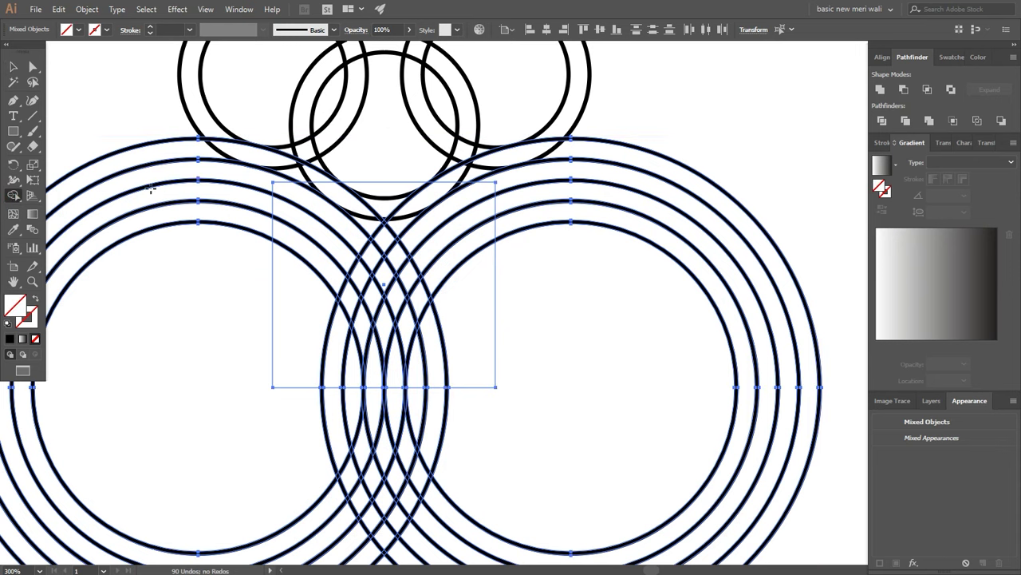
left_click_drag(150, 188, 230, 238)
mouse_move(467, 192)
left_mouse_down()
mouse_move(503, 191)
mouse_move(490, 296)
left_mouse_up()
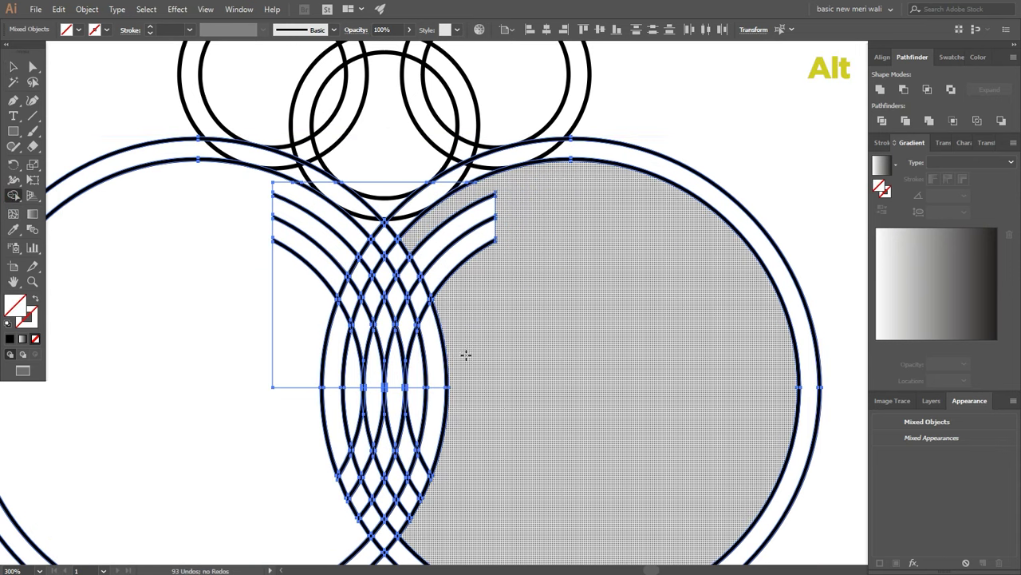
Erase the side arcs of the ring overlap and most of the crossing lines below the rectangle with Shape Builder
left_click_drag(466, 355, 423, 383)
left_click_drag(294, 352, 454, 399)
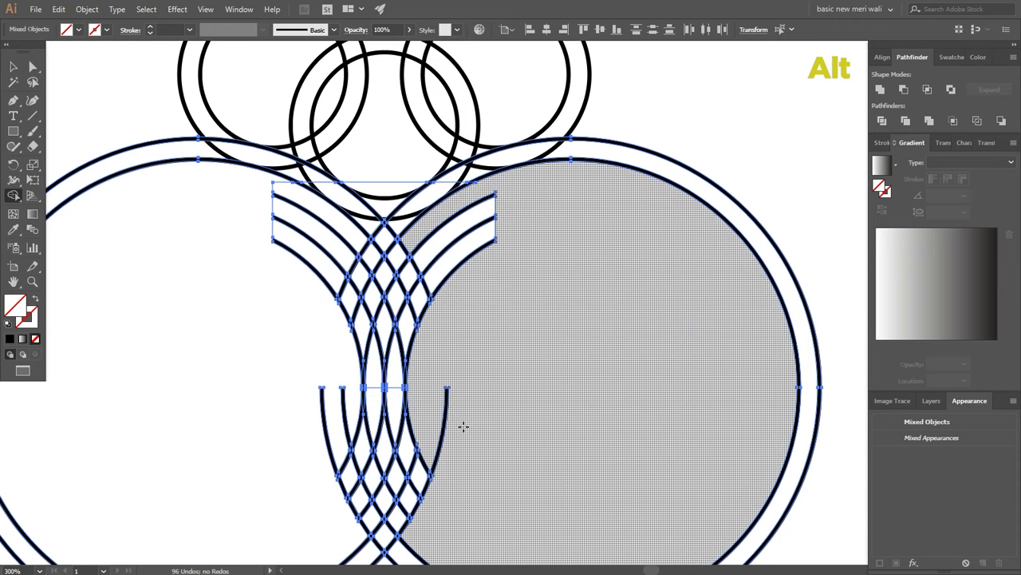
mouse_move(295, 437)
left_mouse_down()
mouse_move(452, 463)
mouse_move(303, 511)
left_mouse_up()
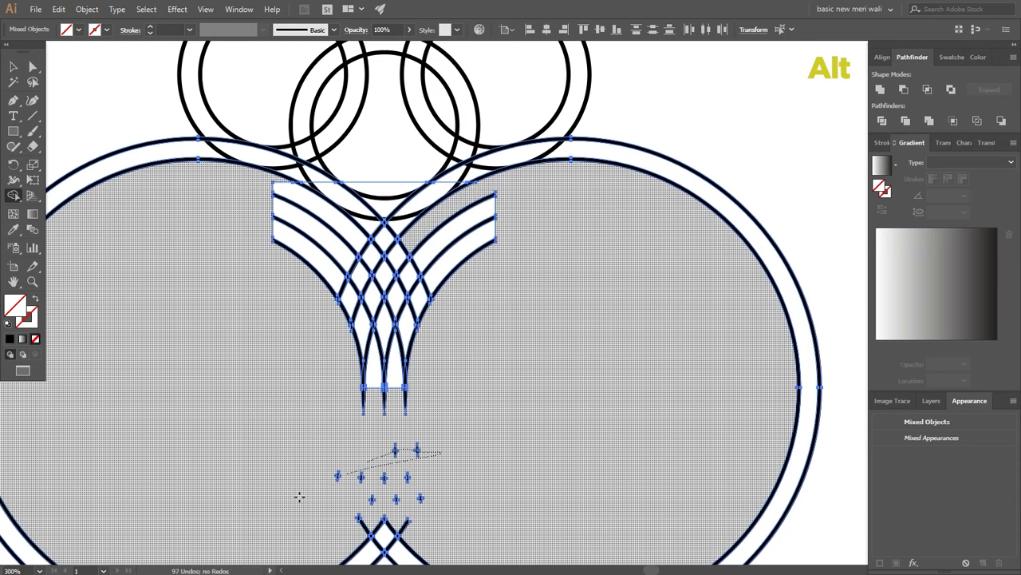
left_click_drag(420, 499, 378, 493)
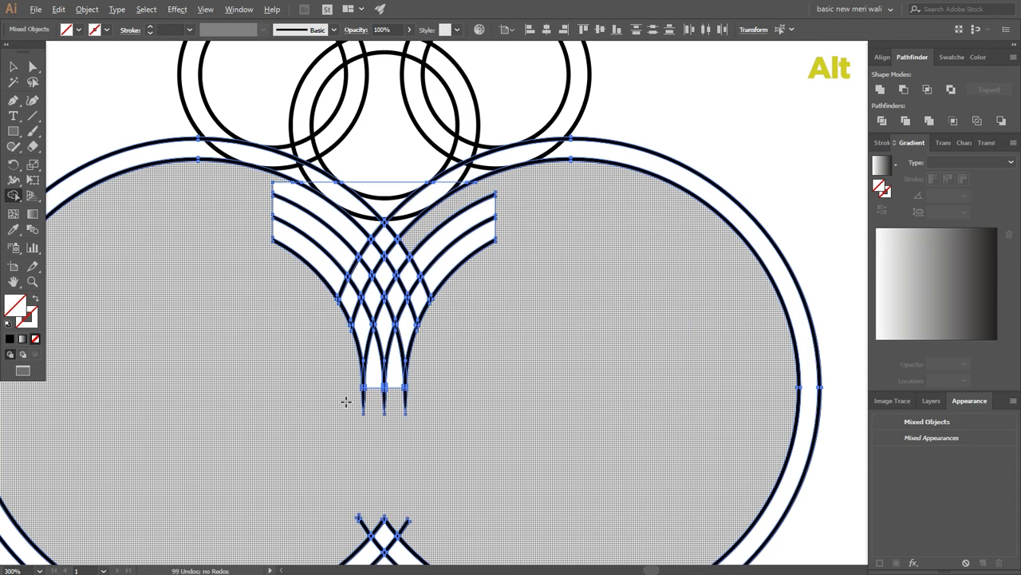
key("v")
left_click(423, 411)
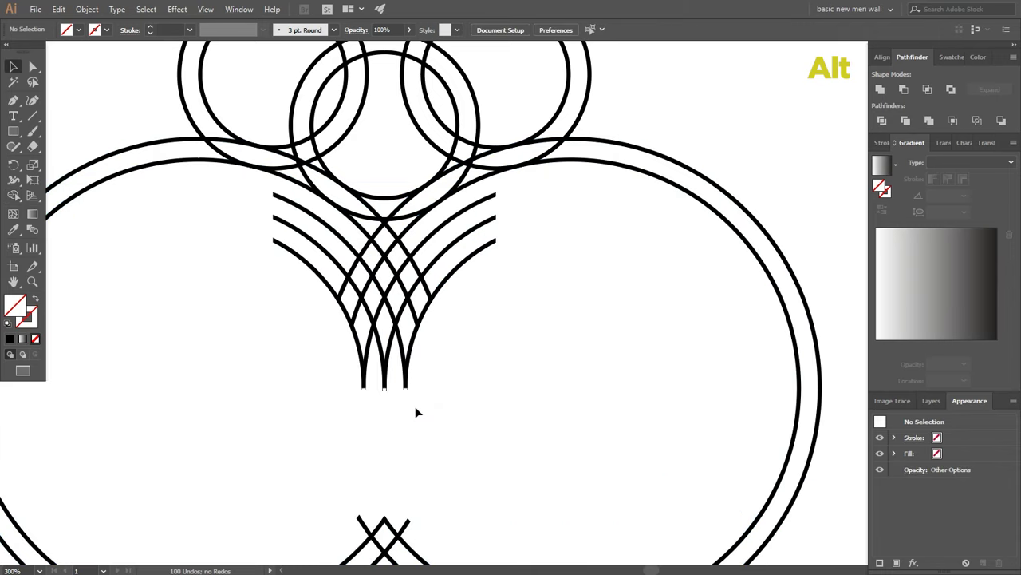
Select the remaining shapes and merge the left small circle's outer band into the left group's outer band by erasing the dividing lines
scroll(431, 408, "up", 2)
left_click_drag(115, 84, 343, 287)
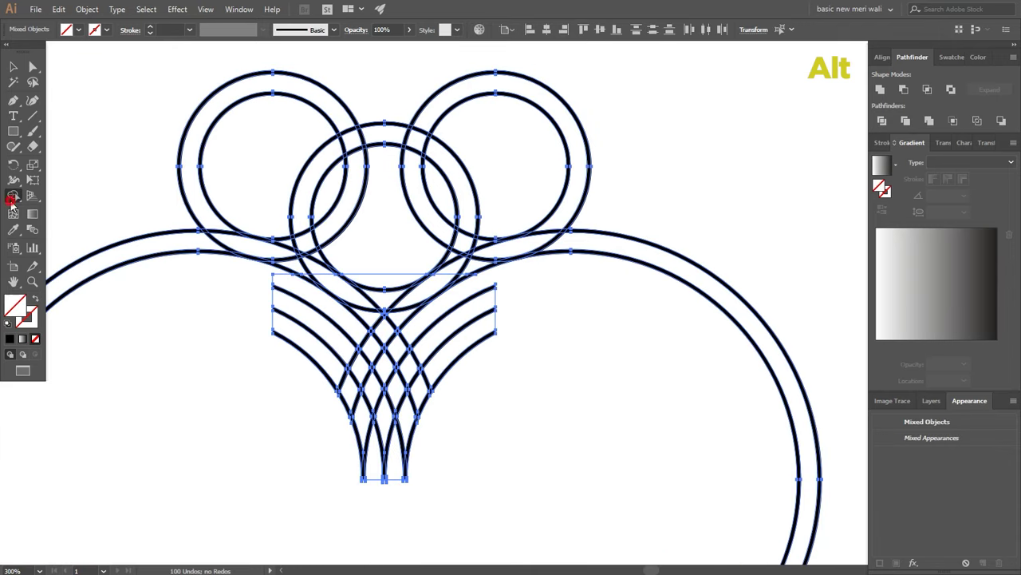
left_click_drag(233, 227, 306, 268)
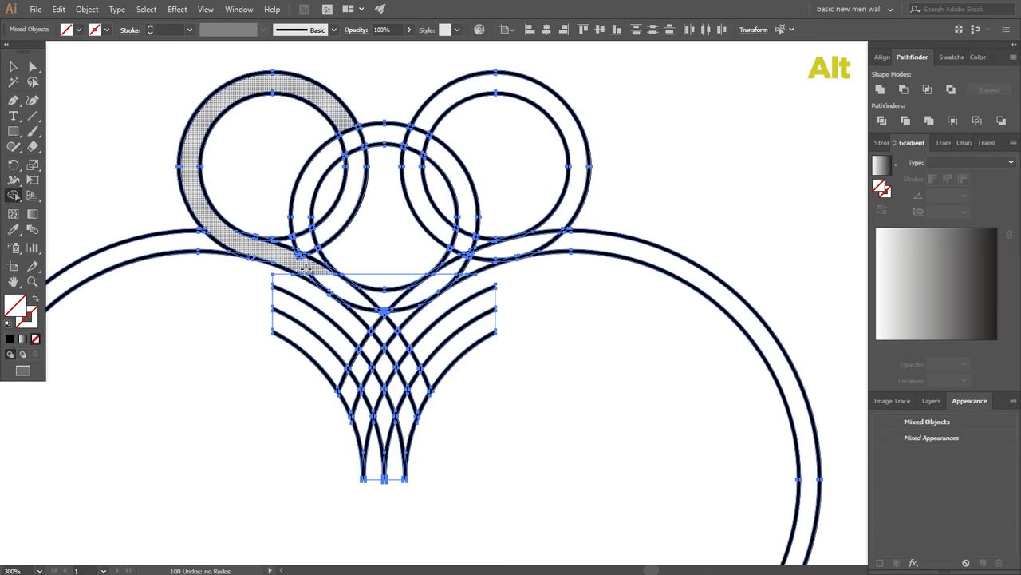
scroll(322, 280, "up", 1)
scroll(309, 269, "up", 2)
left_click_drag(225, 227, 256, 228)
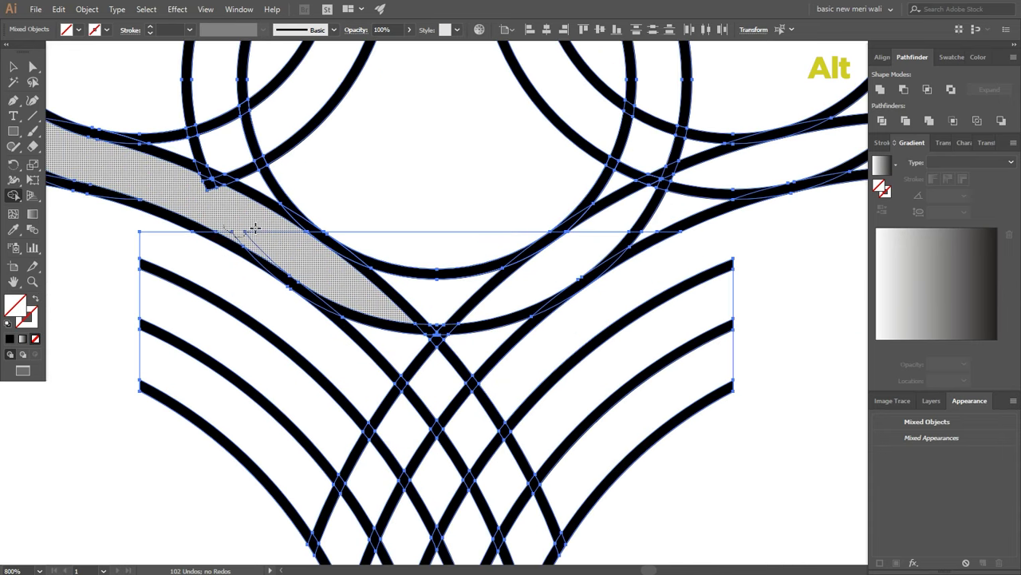
left_click(217, 186)
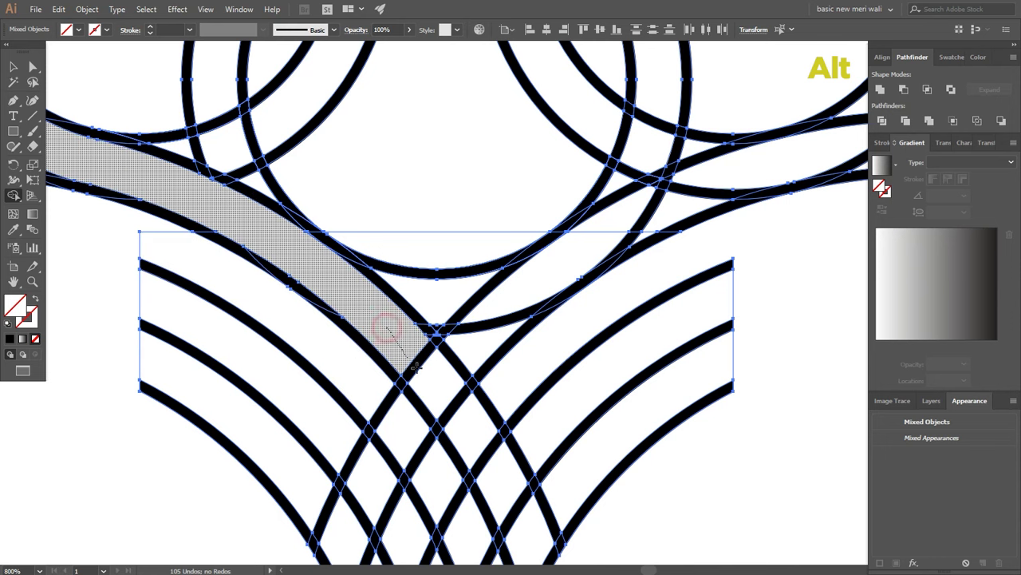
Erase the crossing lines inside the left group's four bands so they run uninterrupted over the right group's bands
mouse_move(384, 331)
left_mouse_down()
mouse_move(510, 487)
mouse_move(557, 483)
left_mouse_up()
mouse_move(486, 237)
left_mouse_down()
mouse_move(505, 342)
mouse_move(503, 405)
left_mouse_up()
scroll(499, 405, "down", 1)
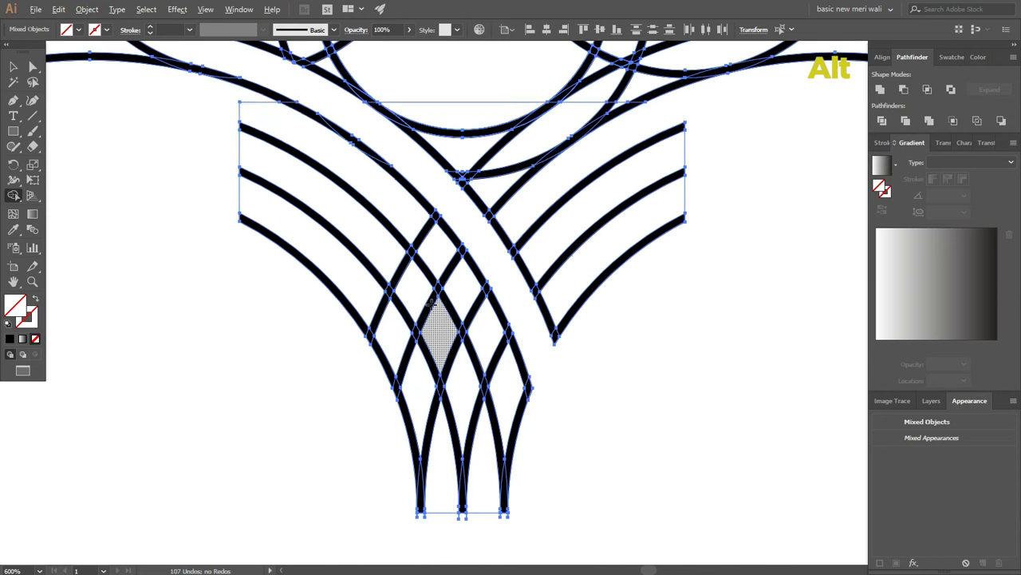
mouse_move(259, 93)
left_mouse_down()
mouse_move(410, 226)
mouse_move(482, 320)
mouse_move(511, 427)
left_mouse_up()
mouse_move(238, 153)
left_mouse_down()
mouse_move(367, 239)
mouse_move(425, 310)
mouse_move(479, 450)
left_mouse_up()
left_click_drag(483, 529, 484, 528)
left_click_drag(237, 195, 293, 233)
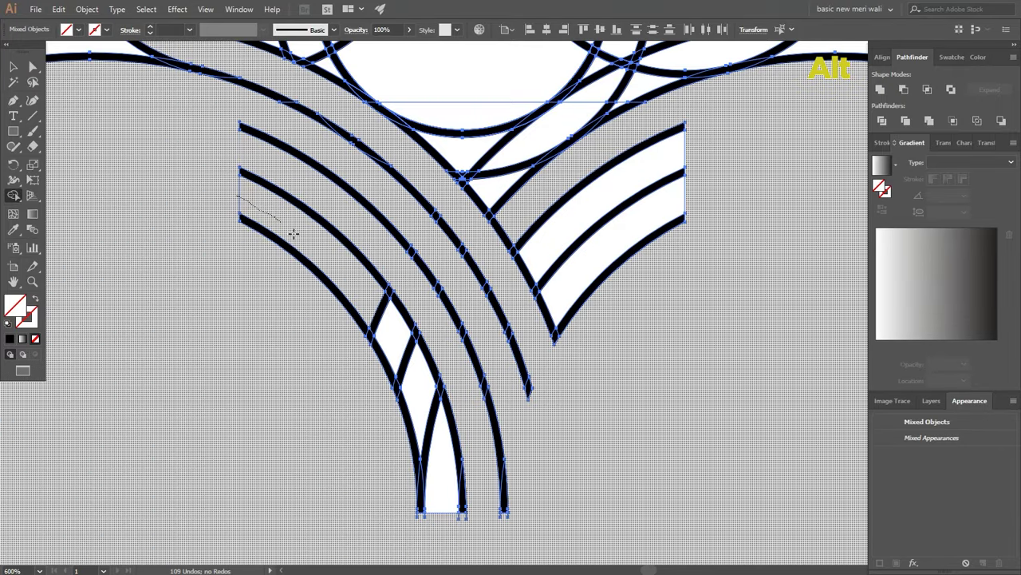
mouse_move(377, 312)
left_mouse_down()
mouse_move(429, 410)
mouse_move(456, 520)
left_mouse_up()
Merge the right small circle's outer band into the right group's outer band and clean up the remnants at their junction
scroll(456, 519, "down", 5)
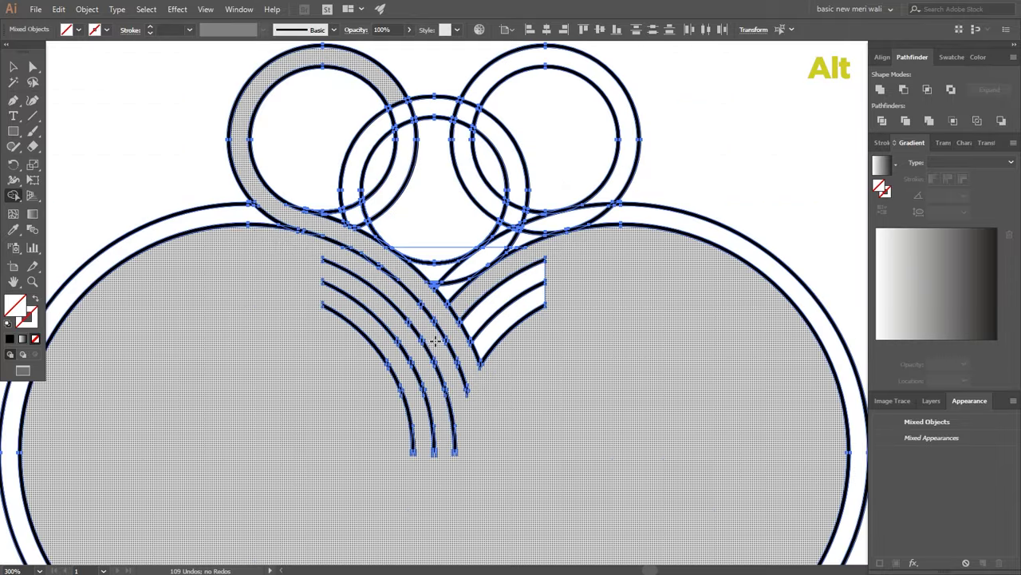
scroll(571, 187, "up", 4)
mouse_move(630, 180)
left_mouse_down()
mouse_move(607, 206)
mouse_move(484, 261)
left_mouse_up()
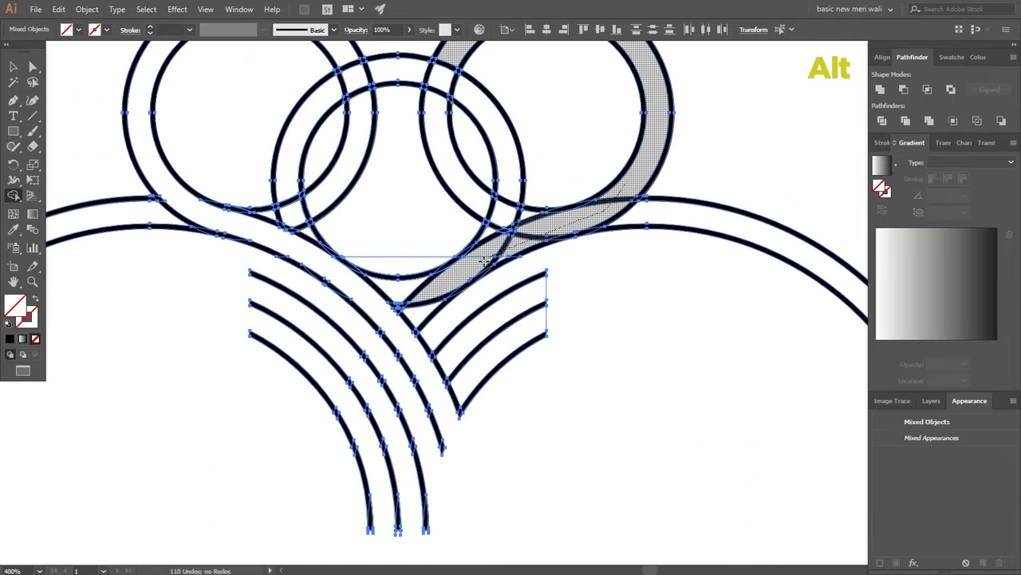
left_click_drag(431, 300, 423, 311)
scroll(496, 267, "up", 3)
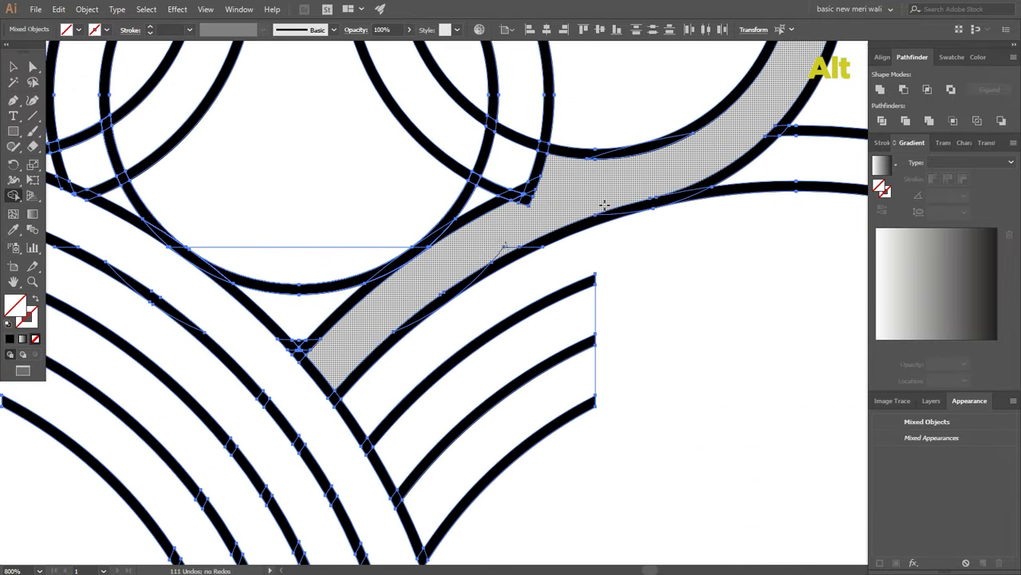
left_click(531, 196, "alt")
left_click(524, 198, "alt")
left_click(529, 201, "alt")
scroll(511, 213, "down", 2)
scroll(534, 198, "up", 2)
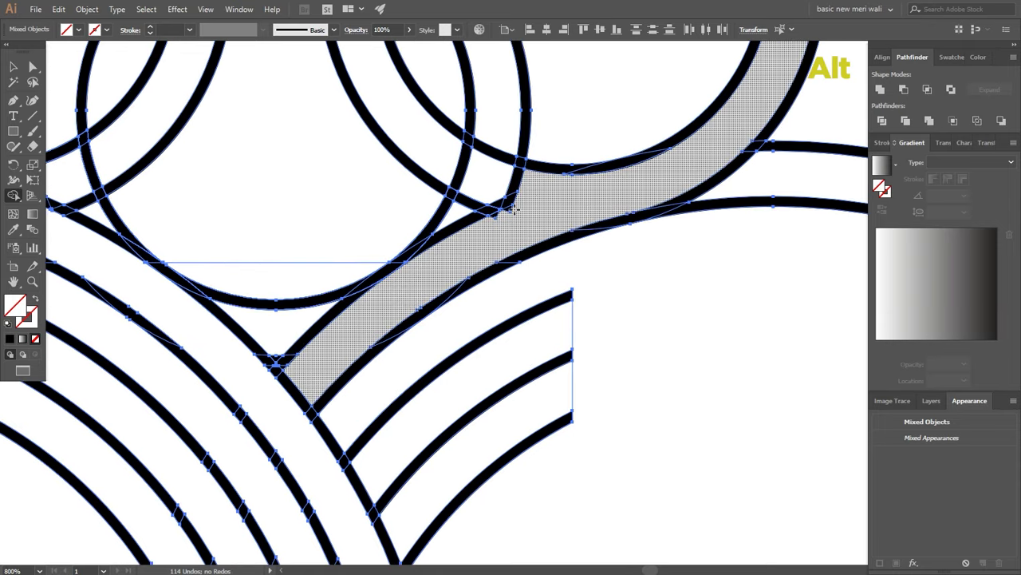
scroll(513, 209, "up", 1)
Erase the remaining large outer rings and the leftover crossing pieces beneath the curved stem
scroll(456, 205, "down", 5)
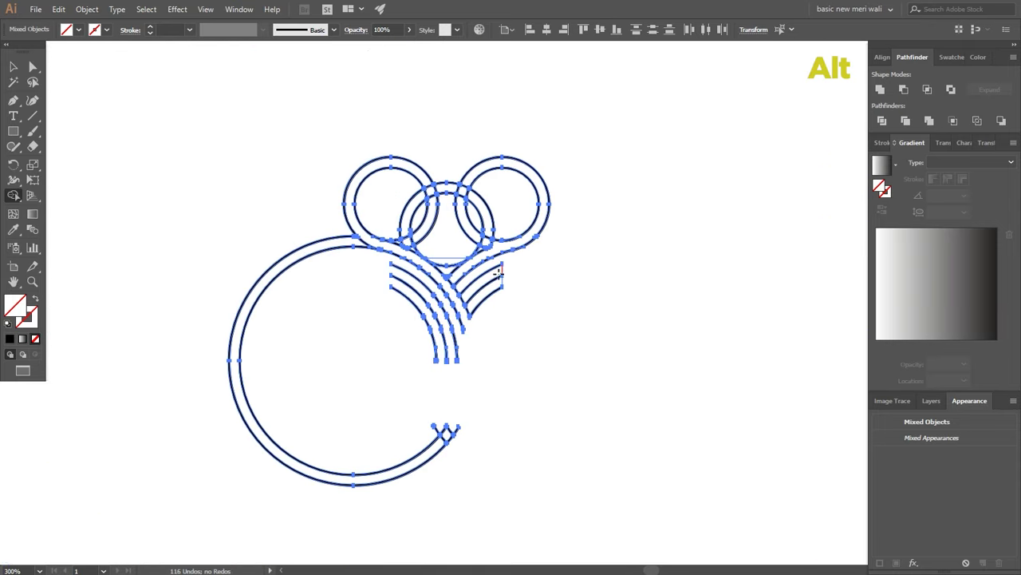
left_click(276, 269, "alt")
left_click_drag(449, 432, 394, 456)
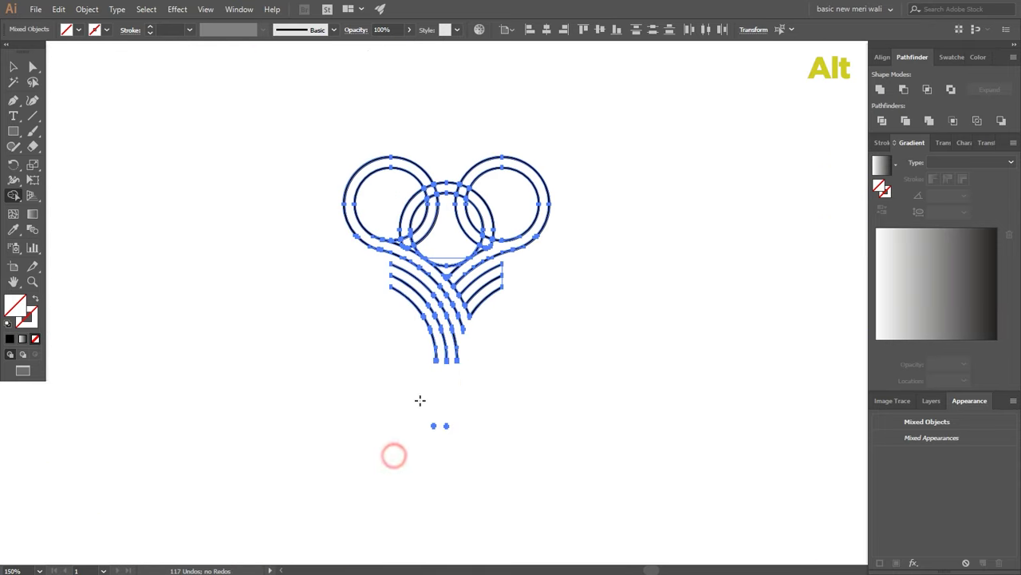
scroll(449, 242, "up", 2)
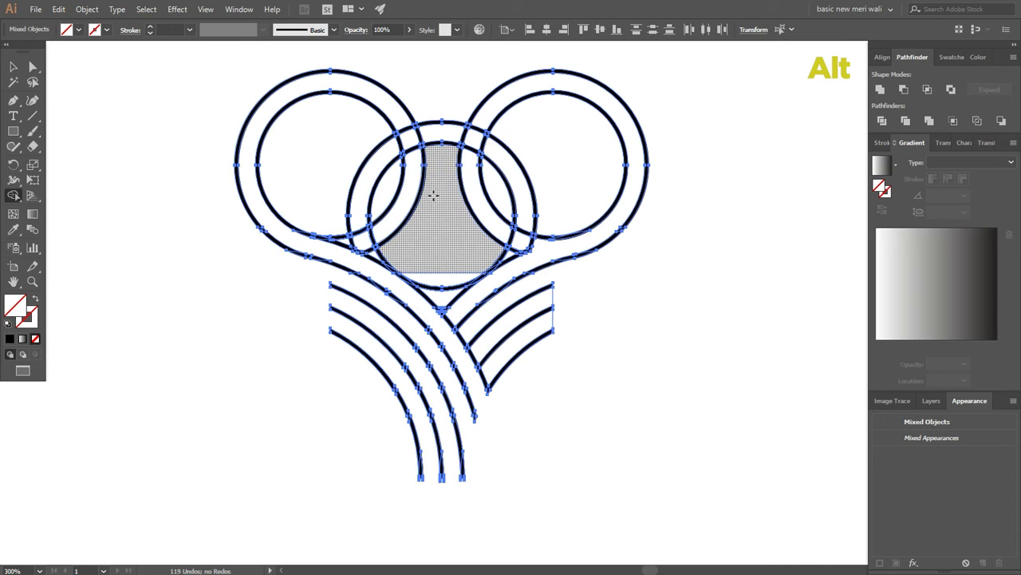
key("v")
left_click(174, 255)
Draw a rectangle spanning the centres of the two outer small circles over their upper parts and remove its fill
scroll(171, 251, "up", 1)
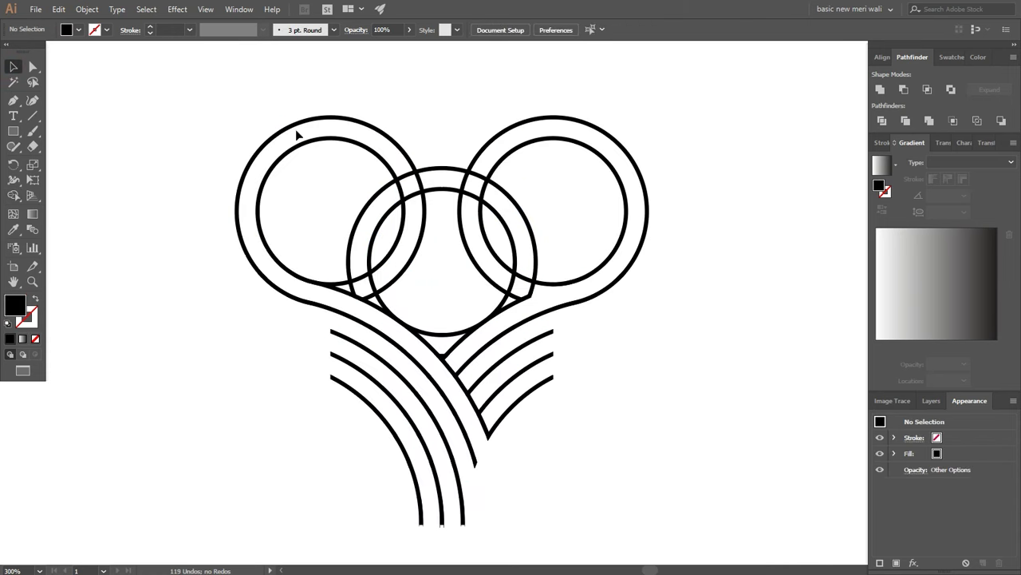
left_click(11, 133)
left_click_drag(329, 99, 553, 226)
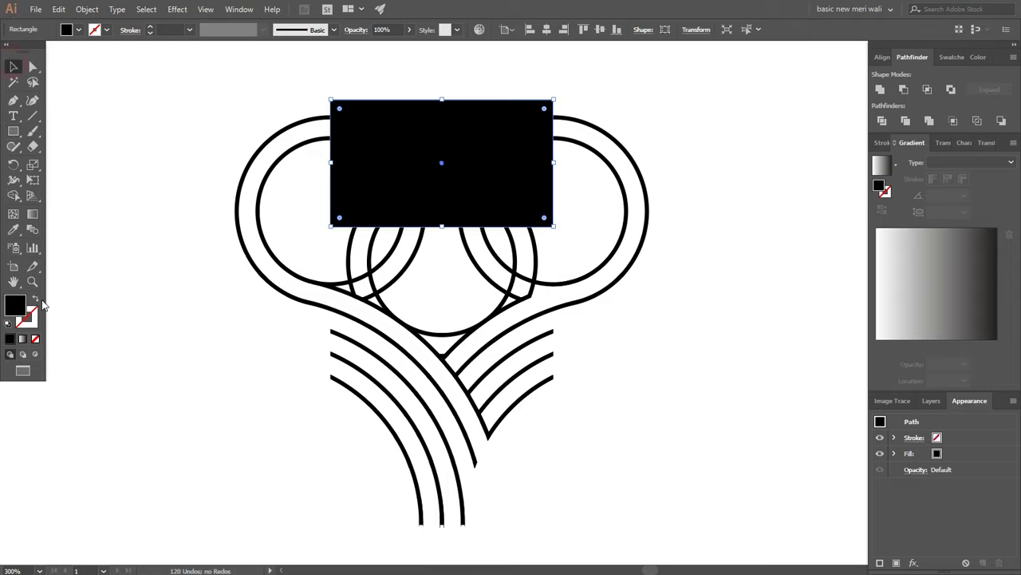
left_click(34, 339)
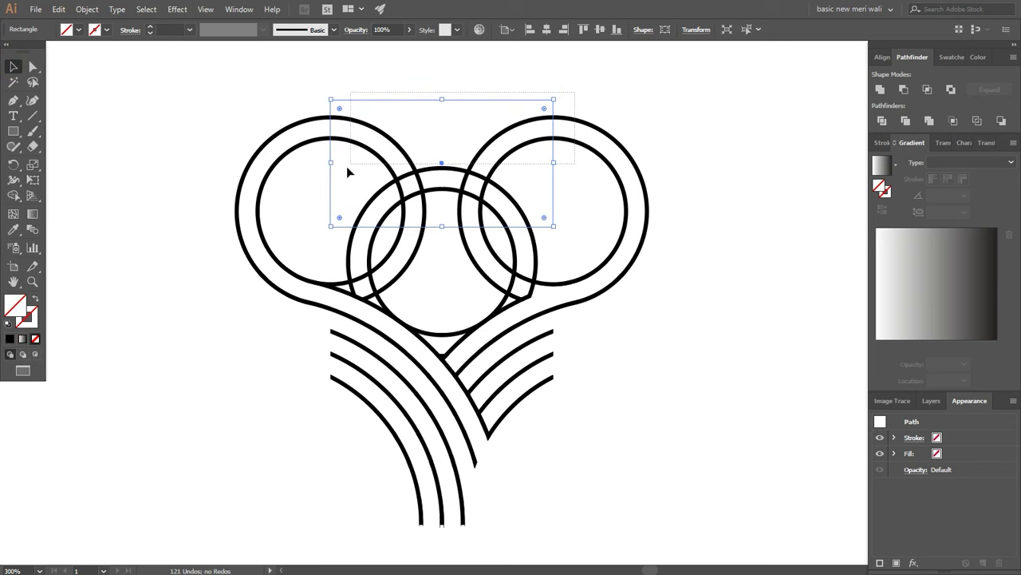
Select the small circles with the rectangle and erase the outer pairs' upper arcs inside it with Shape Builder
key("ctrl+a")
scroll(323, 184, "up", 2)
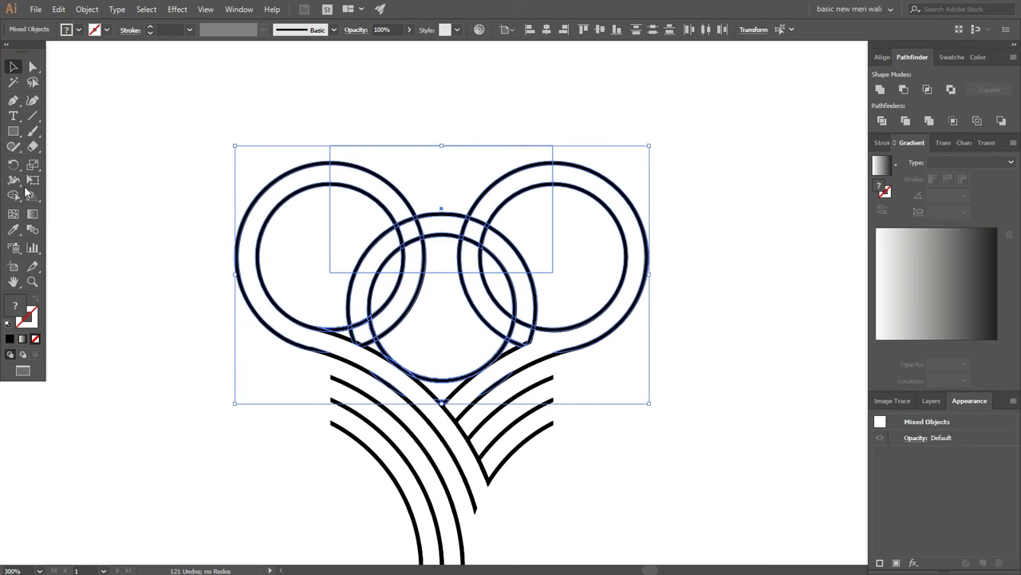
left_click(14, 195)
mouse_move(376, 148)
left_mouse_down()
mouse_move(353, 210)
mouse_move(413, 164)
left_mouse_up()
mouse_move(497, 142)
left_mouse_down()
mouse_move(518, 209)
mouse_move(481, 214)
left_mouse_up()
Erase the middle circle pair's top between the side circles and trim both open ends of its arcs clean
scroll(481, 214, "up", 2)
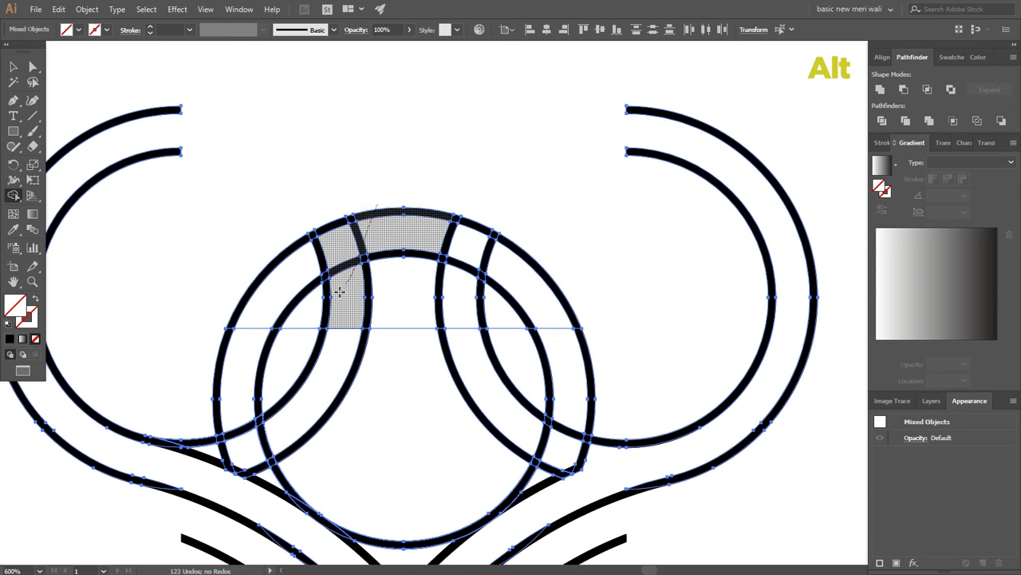
mouse_move(339, 292)
left_mouse_down()
mouse_move(383, 305)
mouse_move(309, 349)
mouse_move(343, 318)
mouse_move(364, 369)
left_mouse_up()
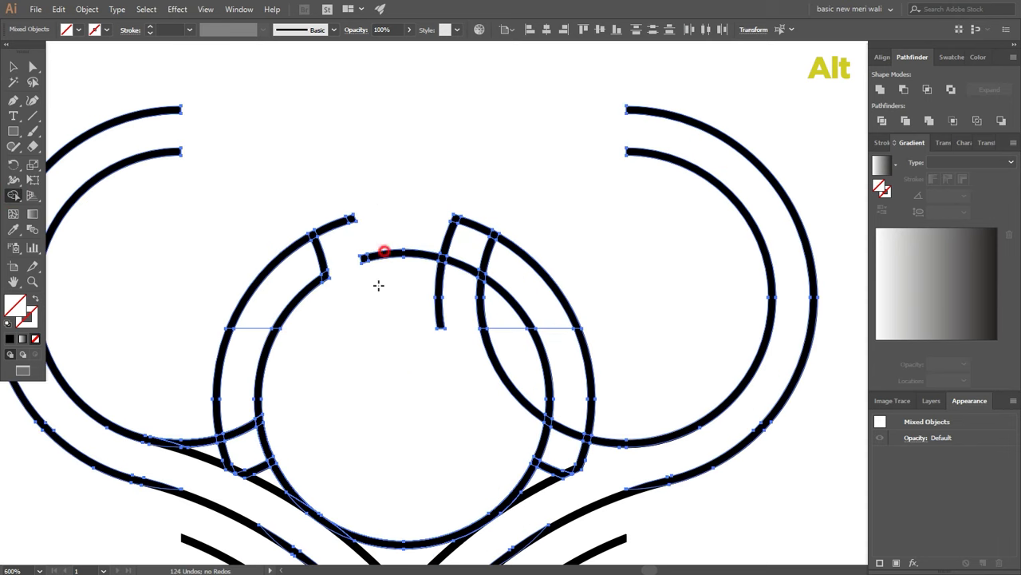
left_click_drag(454, 216, 441, 326)
scroll(474, 264, "up", 2)
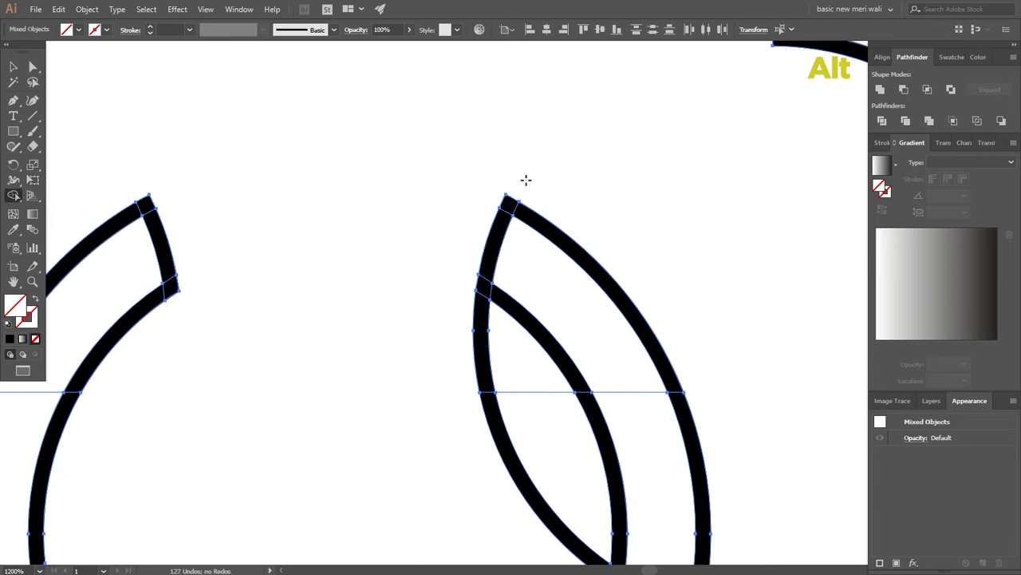
mouse_move(524, 181)
left_mouse_down()
mouse_move(466, 319)
mouse_move(470, 335)
left_mouse_up()
mouse_move(472, 336)
left_mouse_down()
mouse_move(484, 386)
mouse_move(520, 368)
left_mouse_up()
left_click_drag(497, 248, 535, 293)
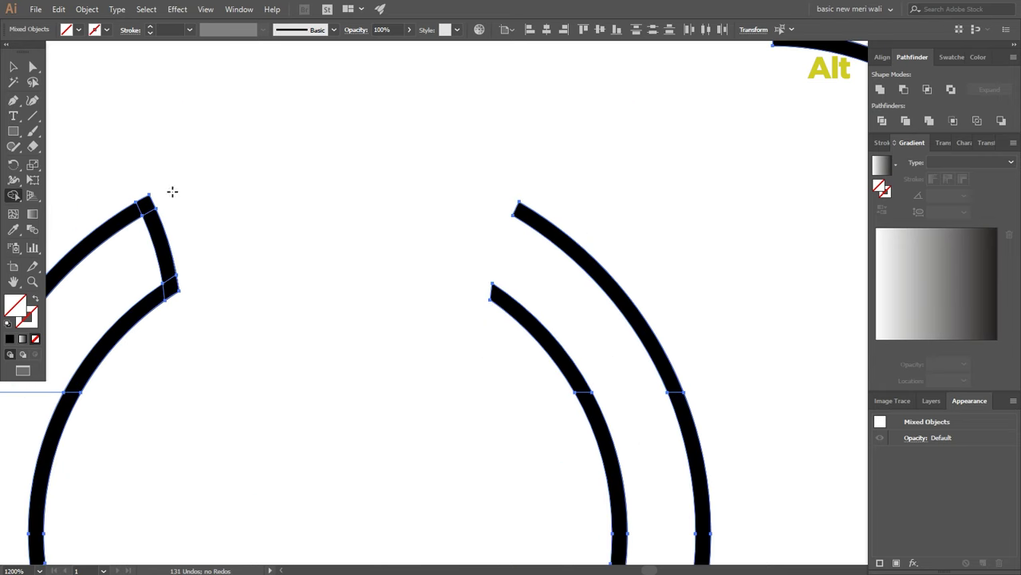
mouse_move(142, 177)
left_mouse_down()
mouse_move(166, 273)
mouse_move(179, 256)
left_mouse_up()
left_click_drag(173, 257, 148, 268)
Erase the leftover side-circle fragments crossing the lower sides of the middle ring
scroll(251, 210, "down", 3)
scroll(243, 292, "up", 1)
left_click_drag(132, 352, 148, 399)
scroll(344, 384, "up", 1)
left_click(489, 371, "alt")
scroll(387, 358, "down", 2)
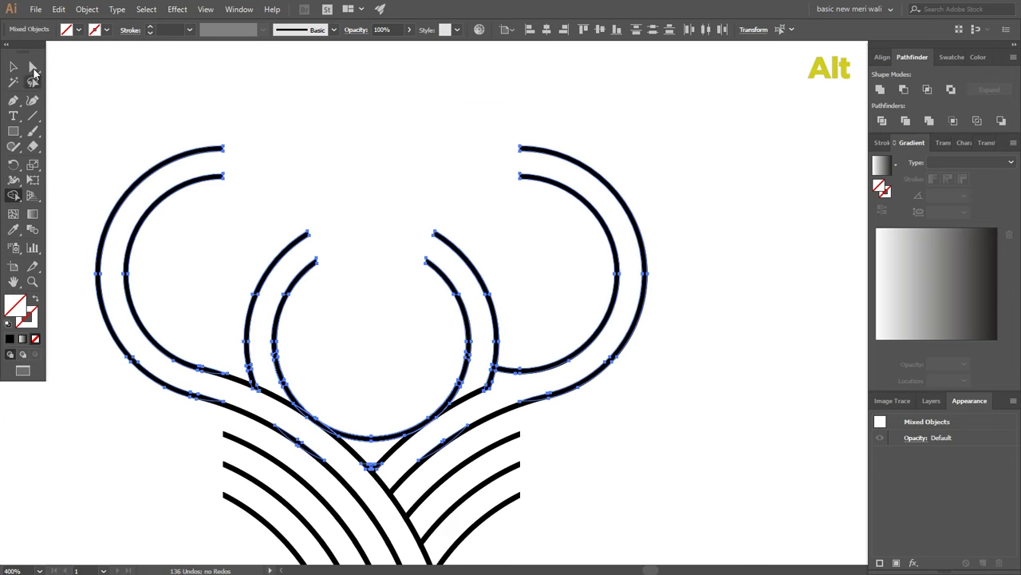
Draw two Pen lines bridging the right arm's corner to the upper and lower edges of the right curl's inner arc
left_click(33, 68)
left_click(406, 359)
scroll(503, 395, "up", 5)
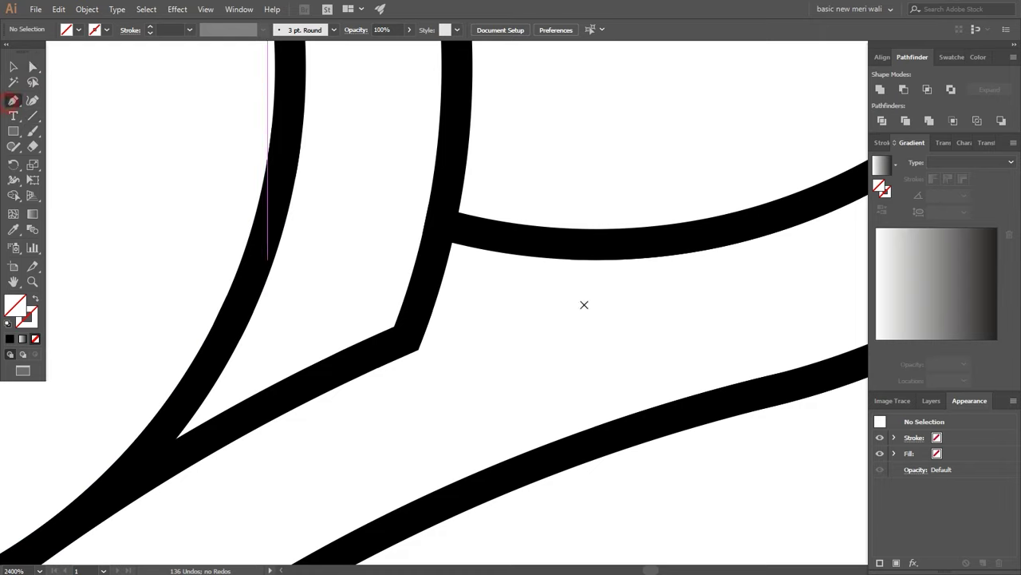
left_click(397, 327)
scroll(403, 325, "down", 1)
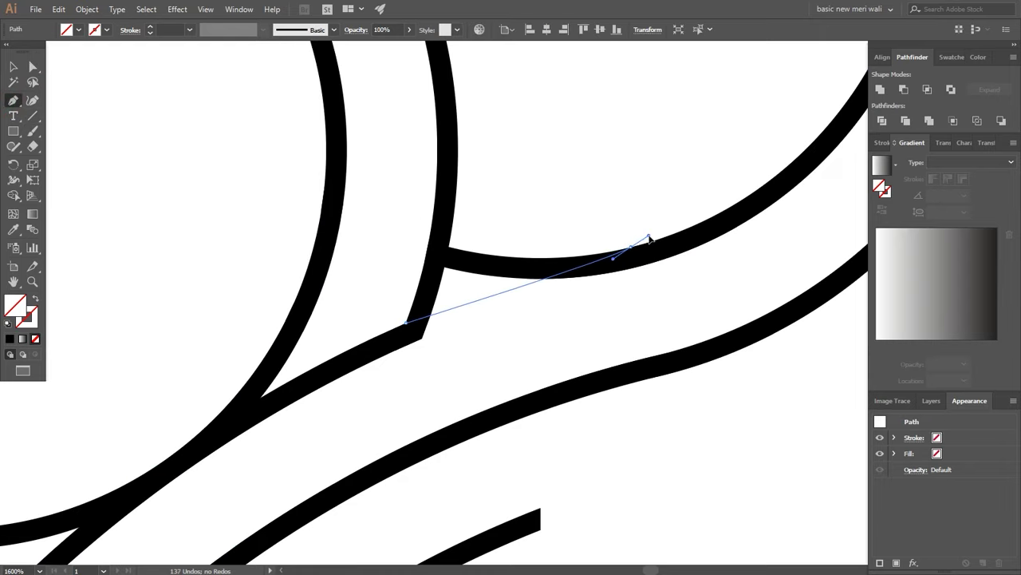
left_click(667, 238)
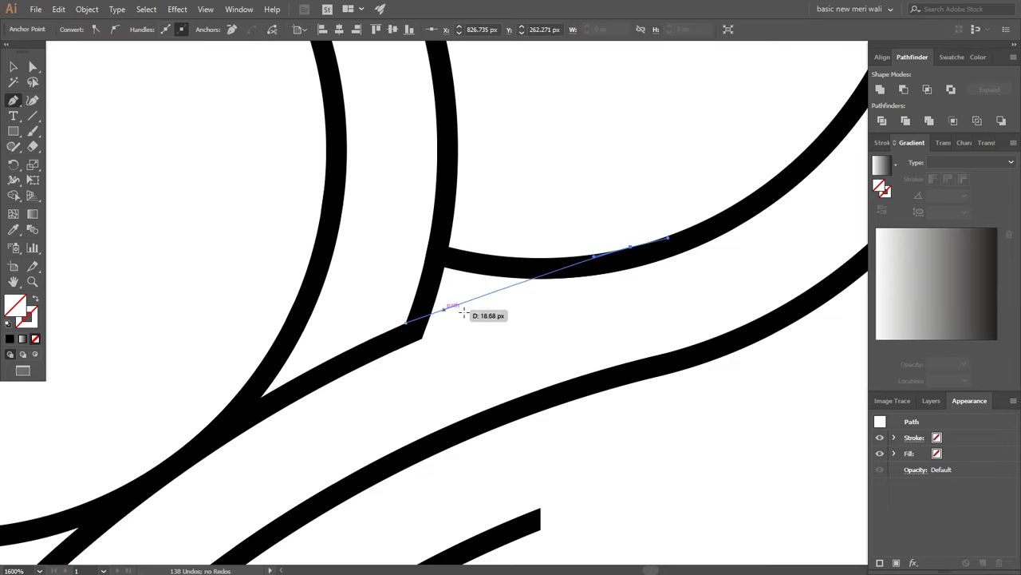
left_click(422, 339)
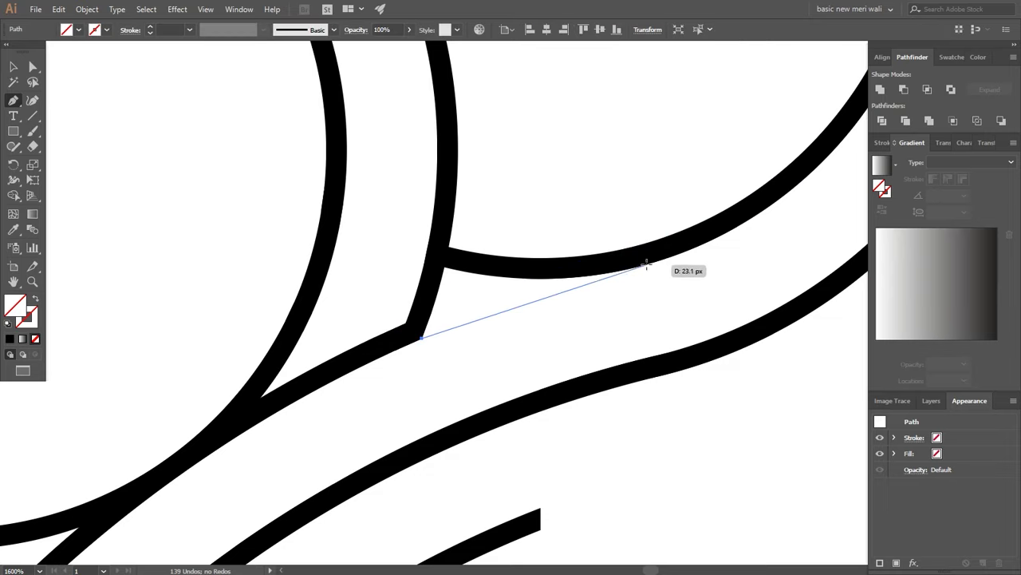
left_click(660, 258)
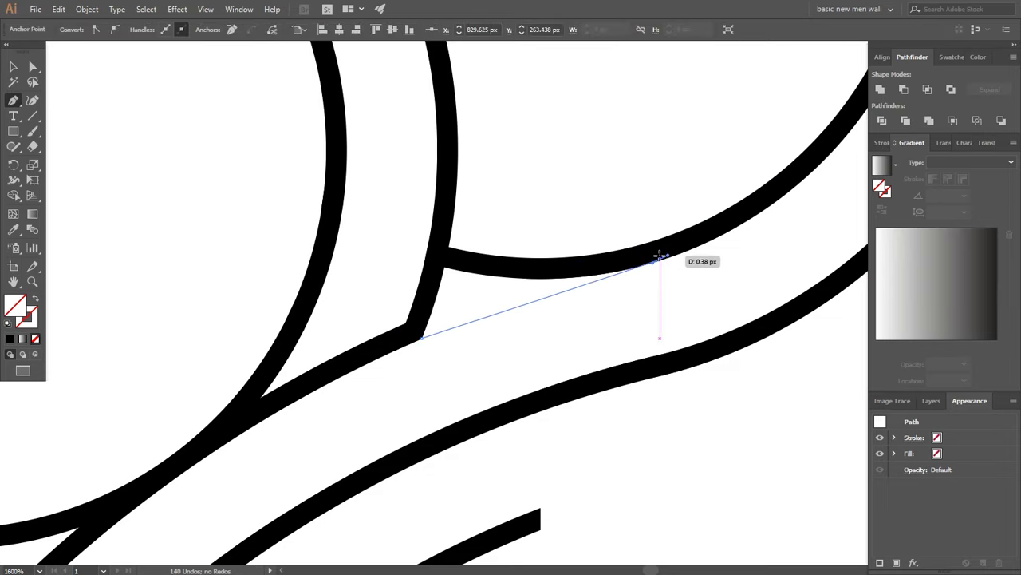
Select the artwork there, fill the gap between the bridging lines with black, and merge it with the right inner arc using Shape Builder
key("v")
left_click_drag(660, 178, 400, 376)
left_click(12, 195)
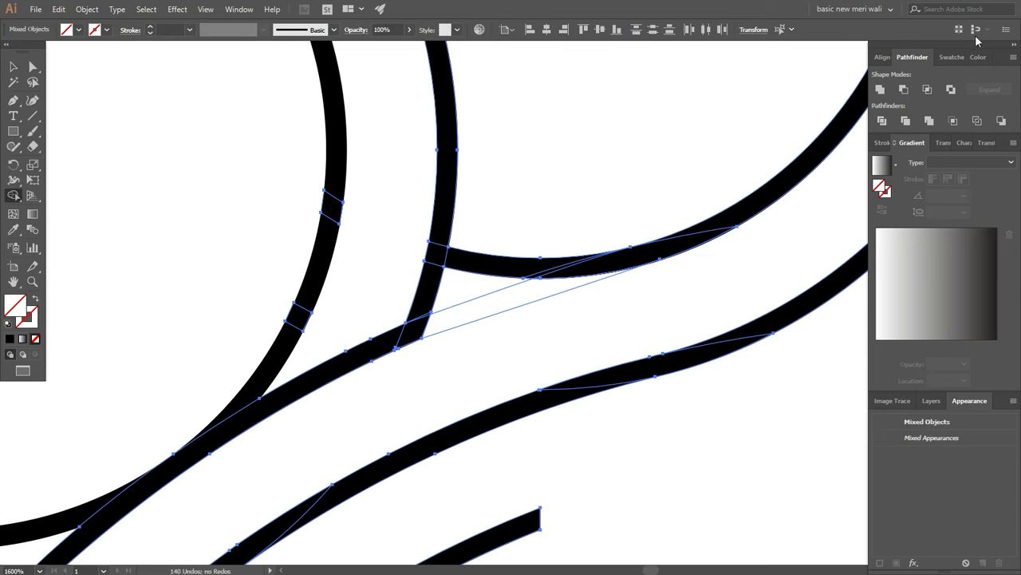
left_click(952, 57)
left_click(895, 96)
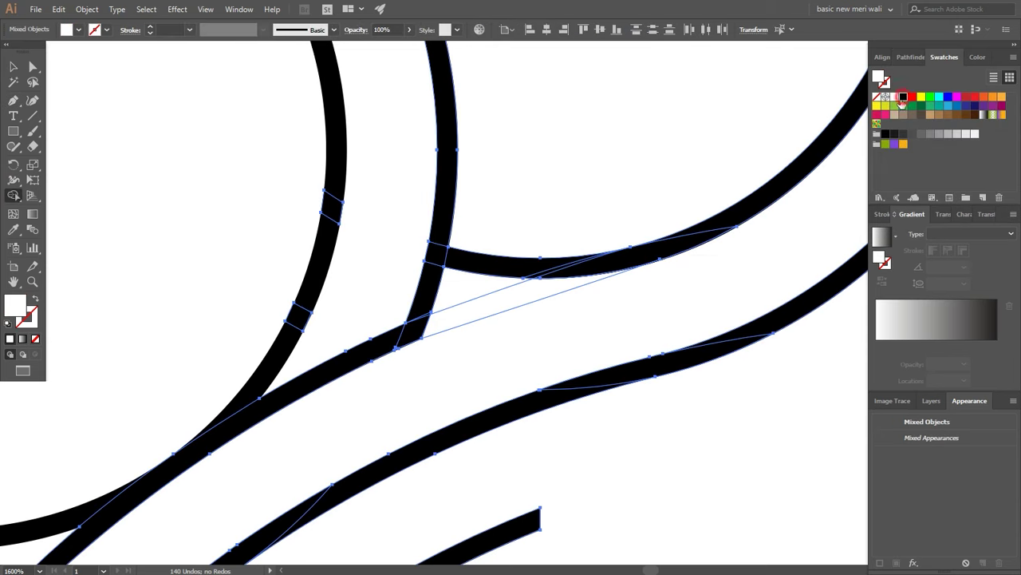
left_click(902, 97)
left_click(551, 289)
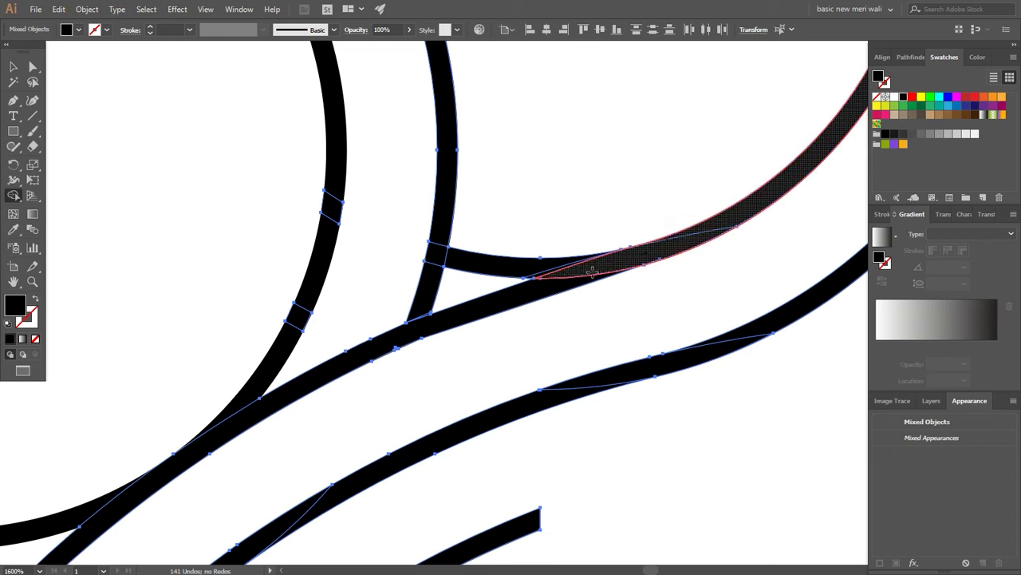
left_click_drag(592, 272, 565, 290)
Erase the old arc end and the small leftovers above the new bridge with Shape Builder
left_click(537, 267, "alt")
scroll(536, 268, "down", 1)
scroll(535, 268, "up", 3)
left_click(543, 276, "alt")
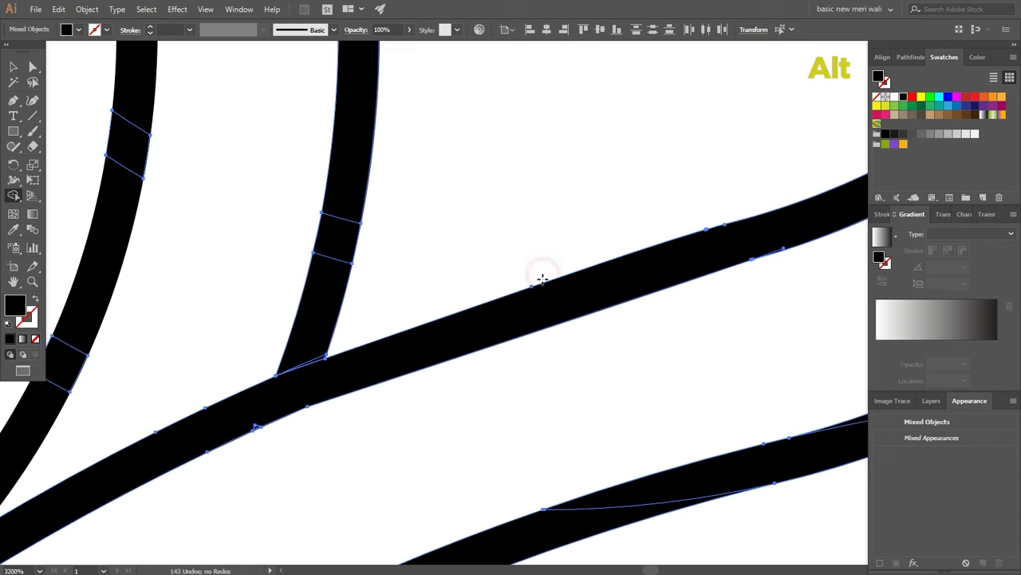
left_click(542, 279, "alt")
Select all the artwork and erase the middle ring's bottom arc with the areas around it above the V junction
scroll(542, 278, "down", 6)
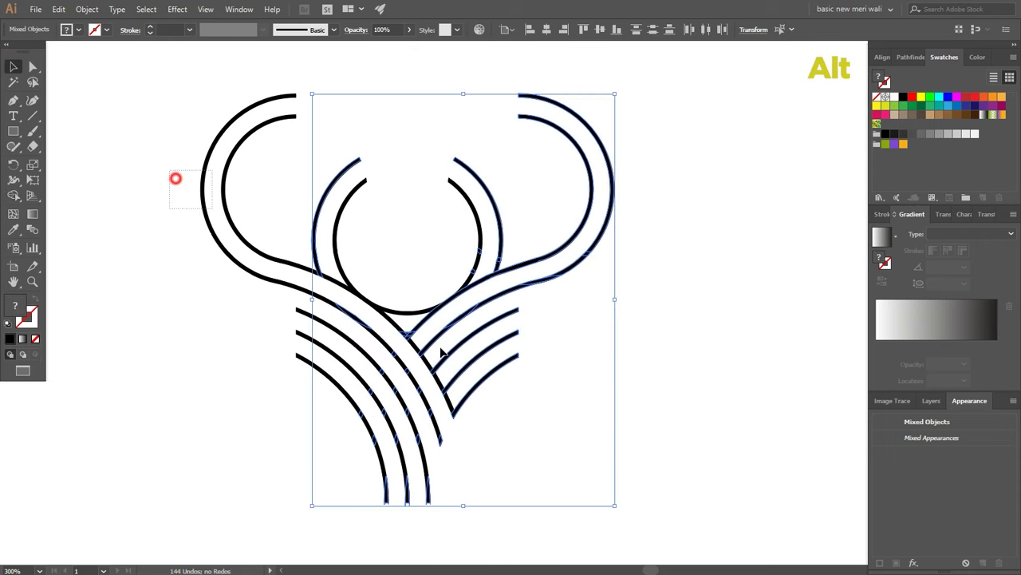
scroll(306, 293, "up", 5)
left_click_drag(368, 275, 367, 365)
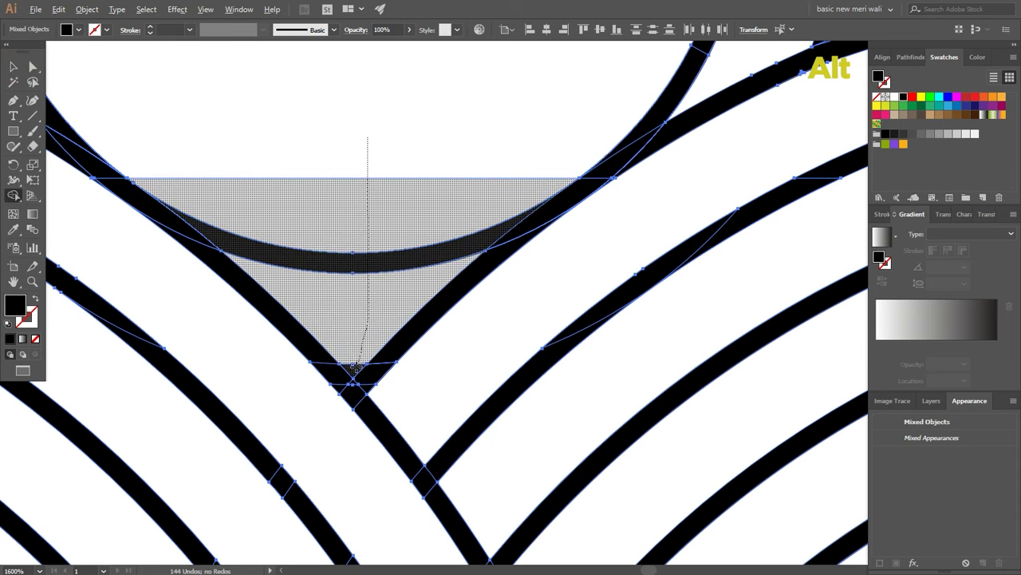
Erase the unwanted areas joining the open ends of the right-hand lower stripes with Shape Builder
scroll(367, 359, "down", 5)
left_click(17, 68)
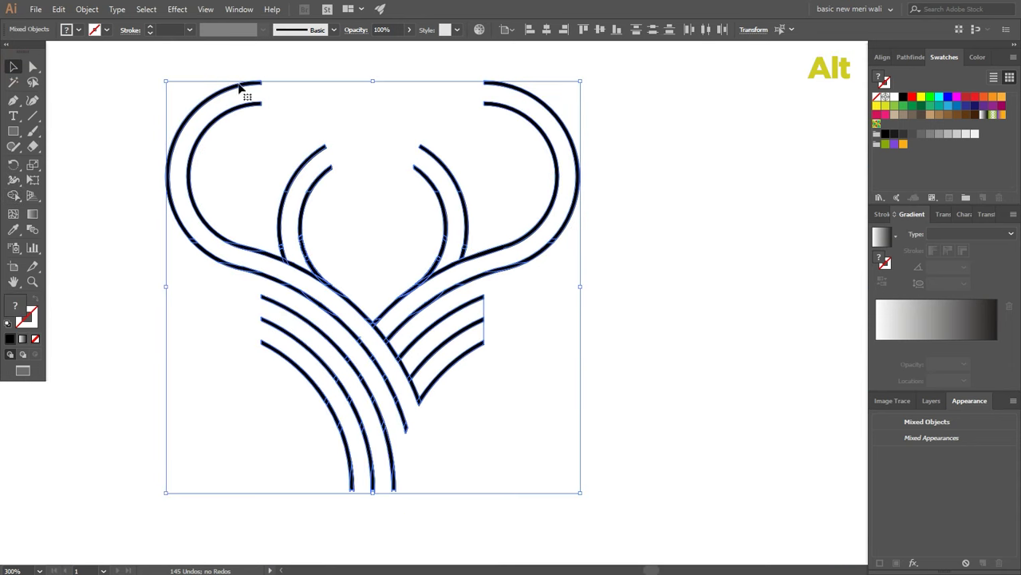
scroll(479, 323, "up", 1)
left_click(13, 195)
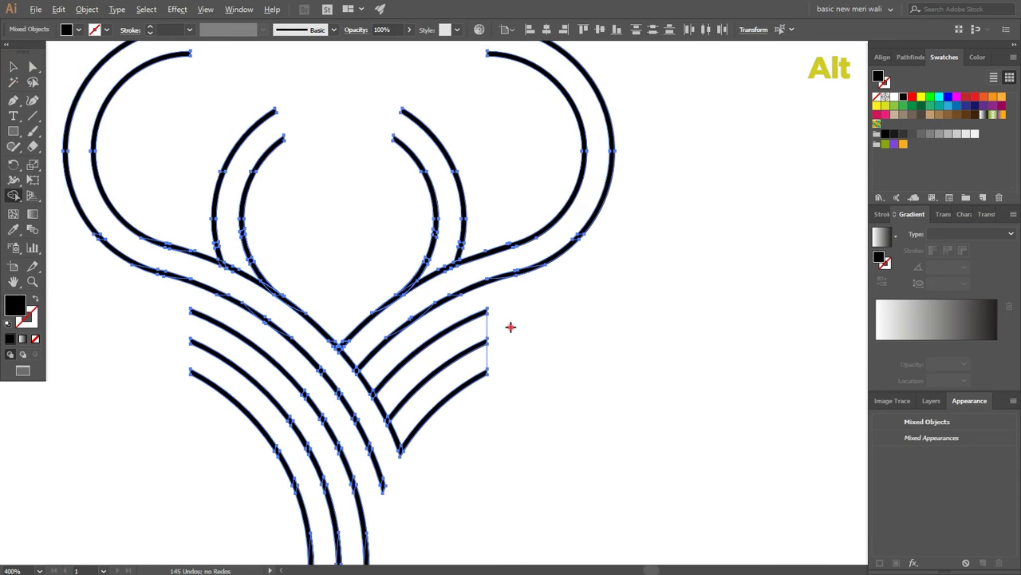
mouse_move(502, 355)
left_mouse_down()
mouse_move(479, 360)
mouse_move(477, 351)
left_mouse_up()
scroll(477, 349, "down", 1)
Run Clean Up on the artwork's paths and unite all shapes with Pathfinder
left_click(13, 67)
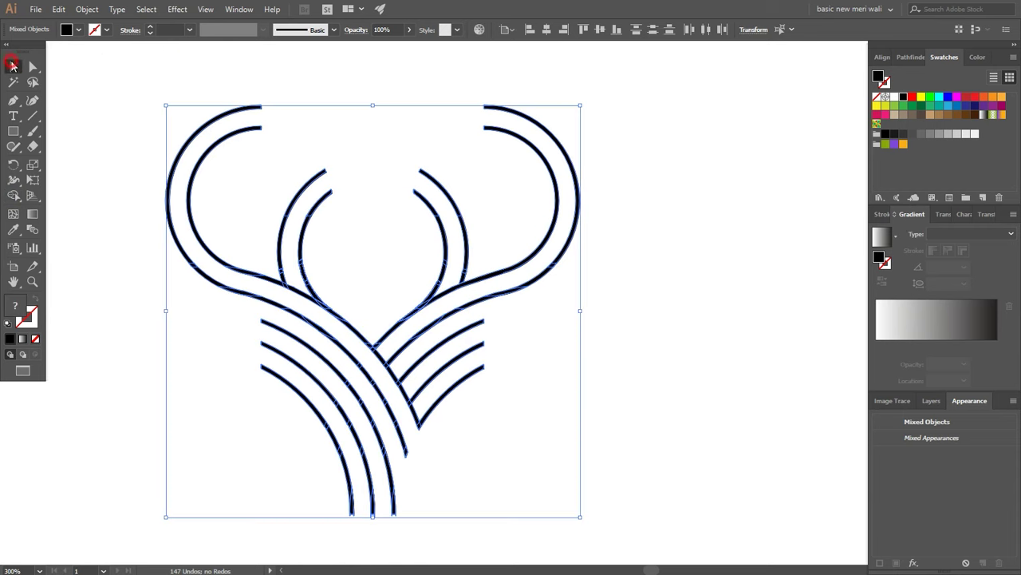
left_click(87, 9)
left_click(118, 284)
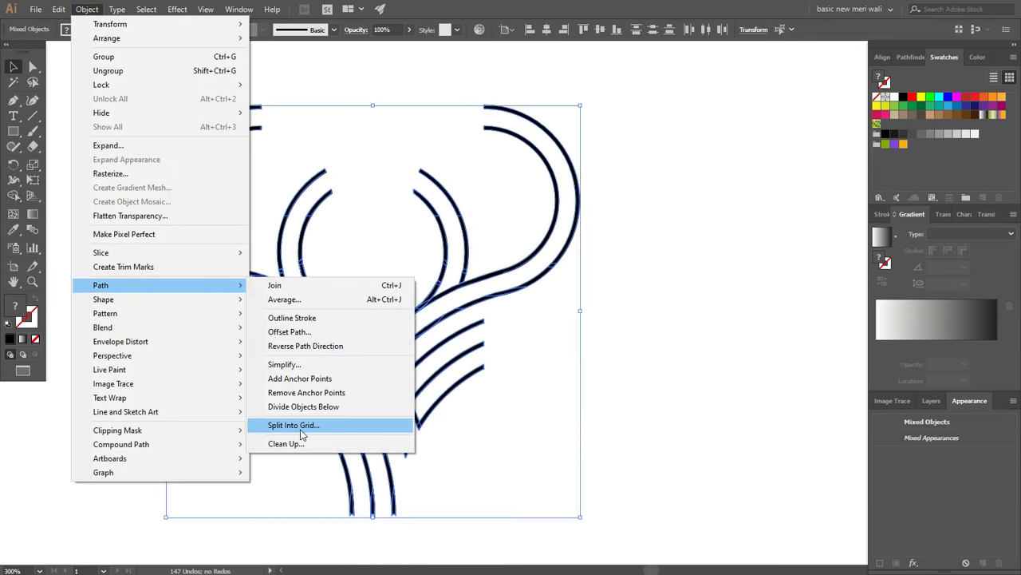
left_click(351, 443)
left_click(494, 316)
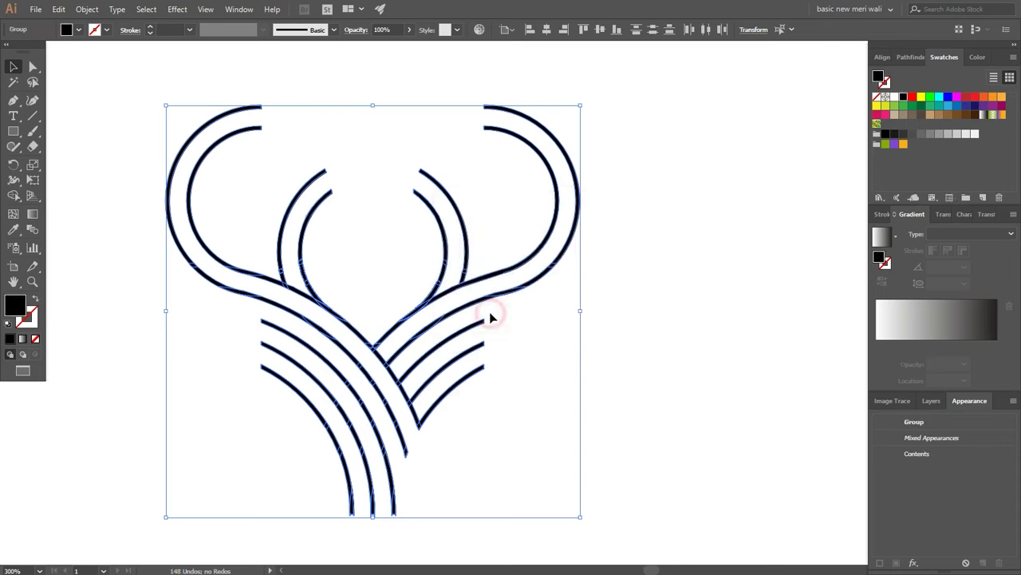
left_click(909, 58)
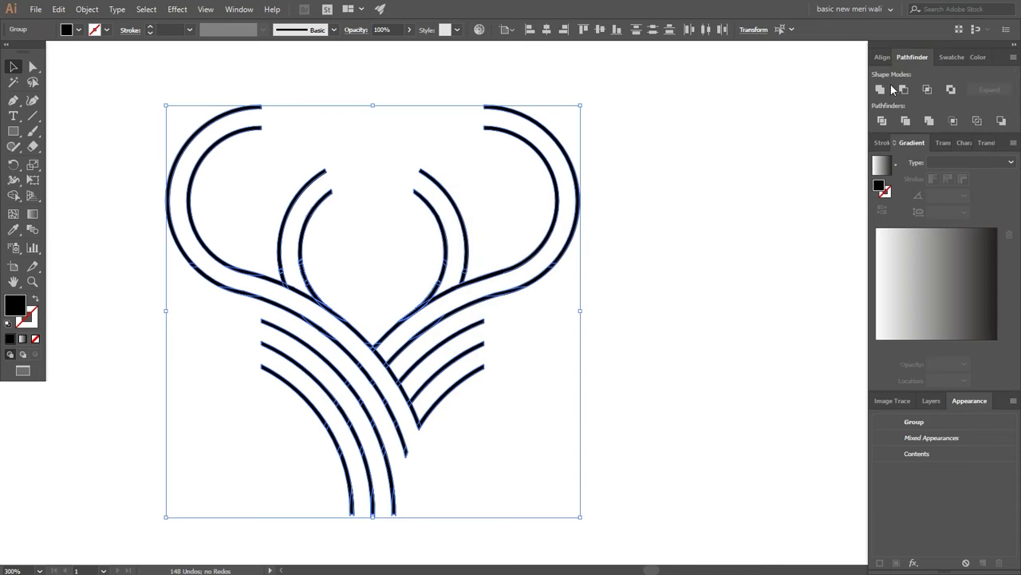
left_click(882, 93)
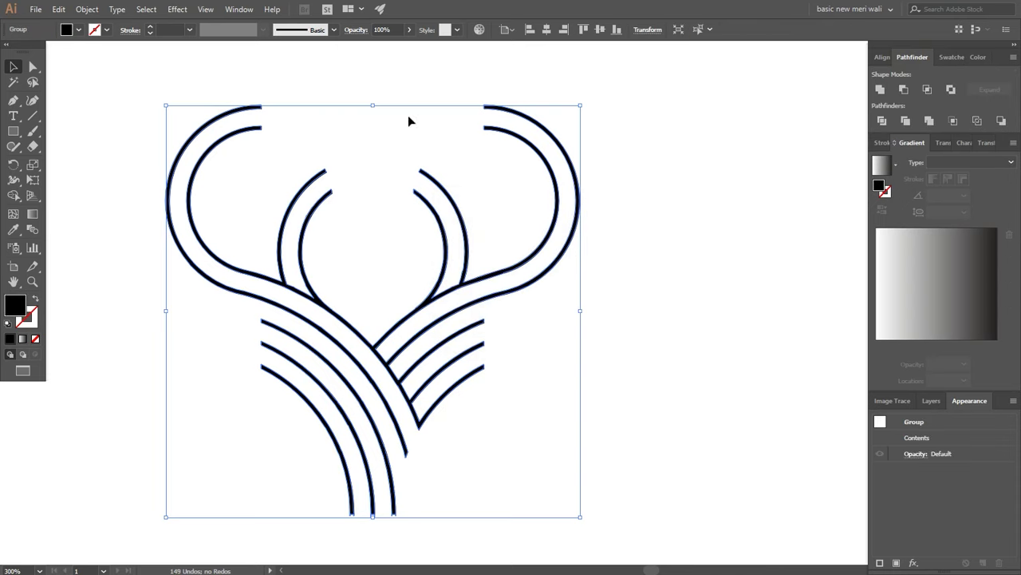
Thicken the united artwork with a 4 pt stroke
left_click(151, 27)
left_click(150, 27)
left_click(150, 28)
left_click(150, 28)
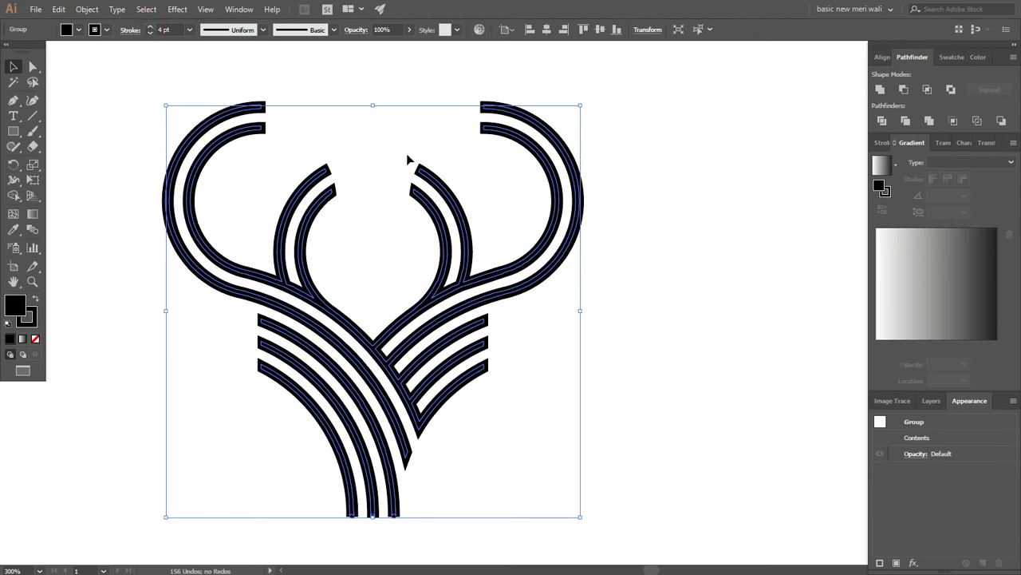
Expand the stroked artwork, unite it with Pathfinder, and deselect it
left_click(88, 9)
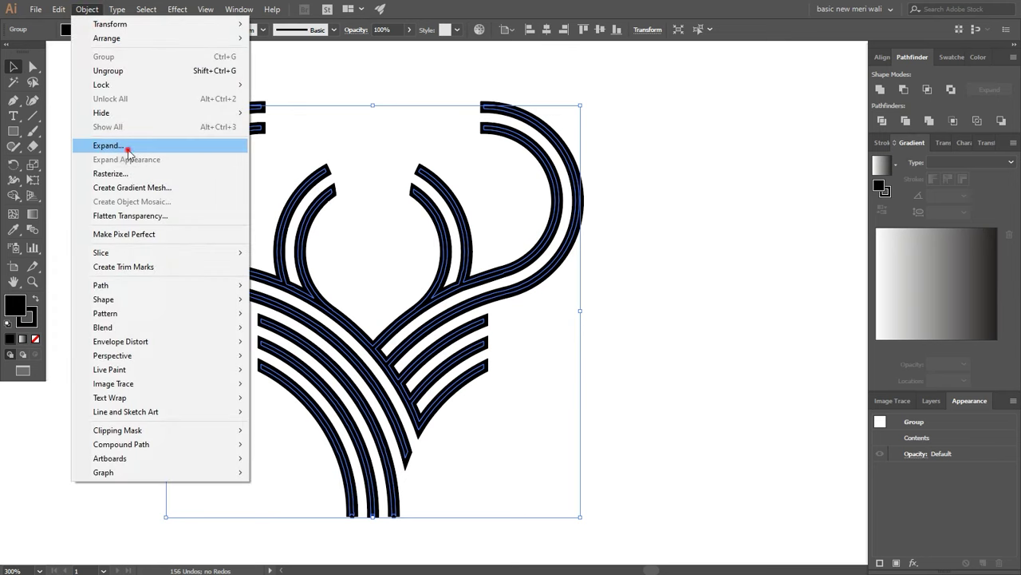
left_click(129, 144)
left_click(496, 352)
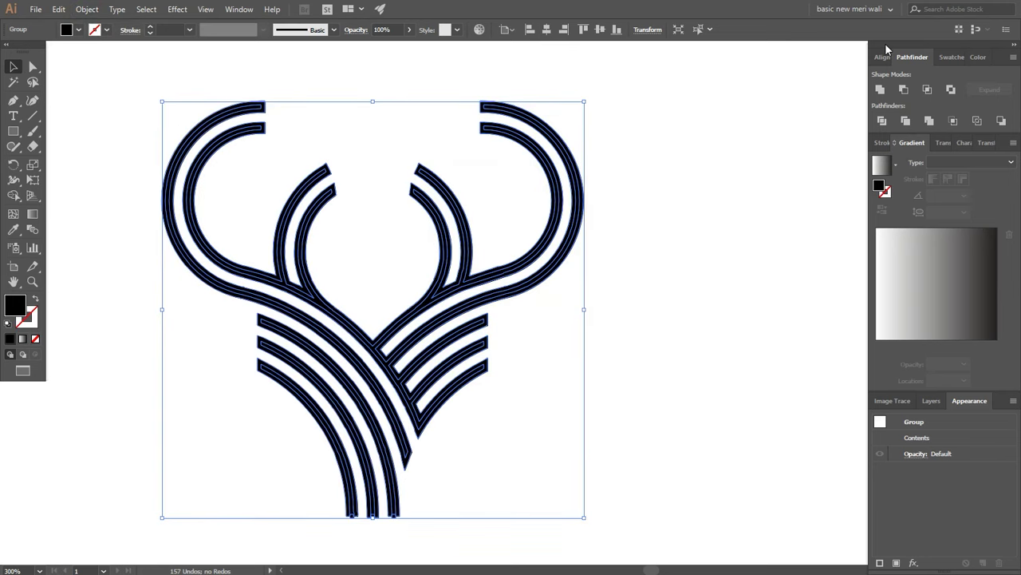
left_click(882, 89)
left_click(377, 113)
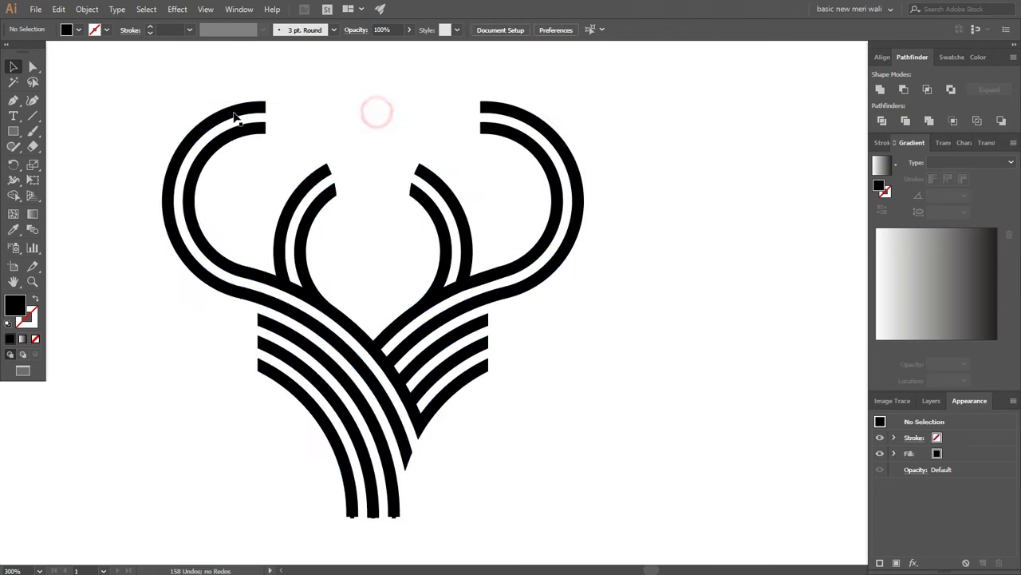
Draw a rectangle over the open upper ends of the two inner antlers and remove its fill
left_click(14, 131)
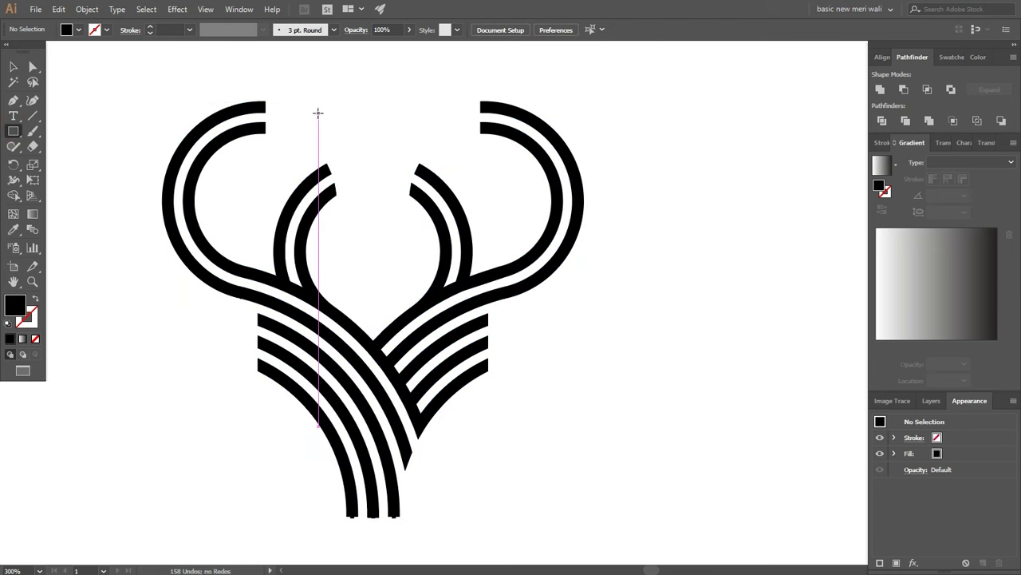
left_click_drag(318, 118, 428, 256)
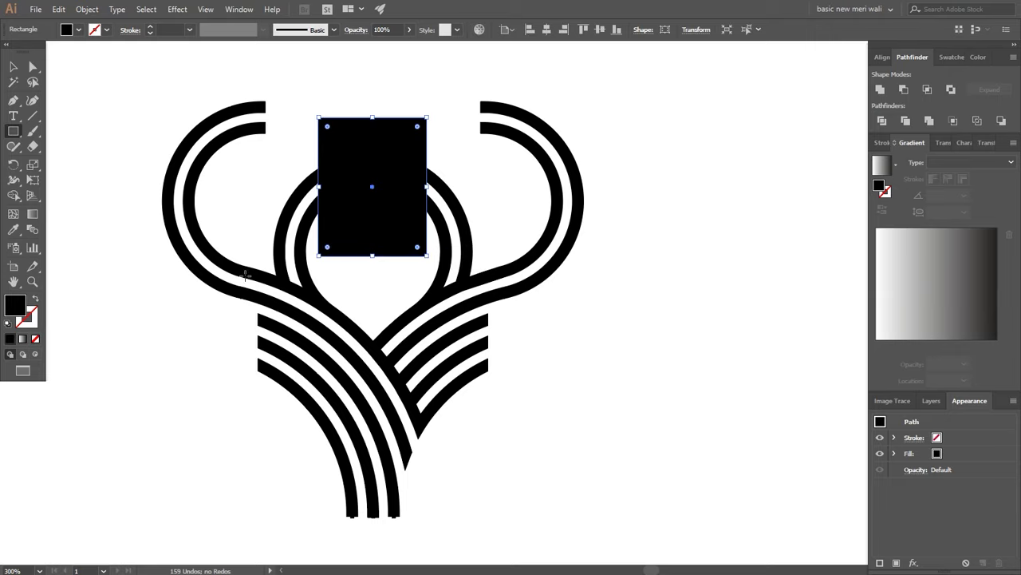
left_click(35, 339)
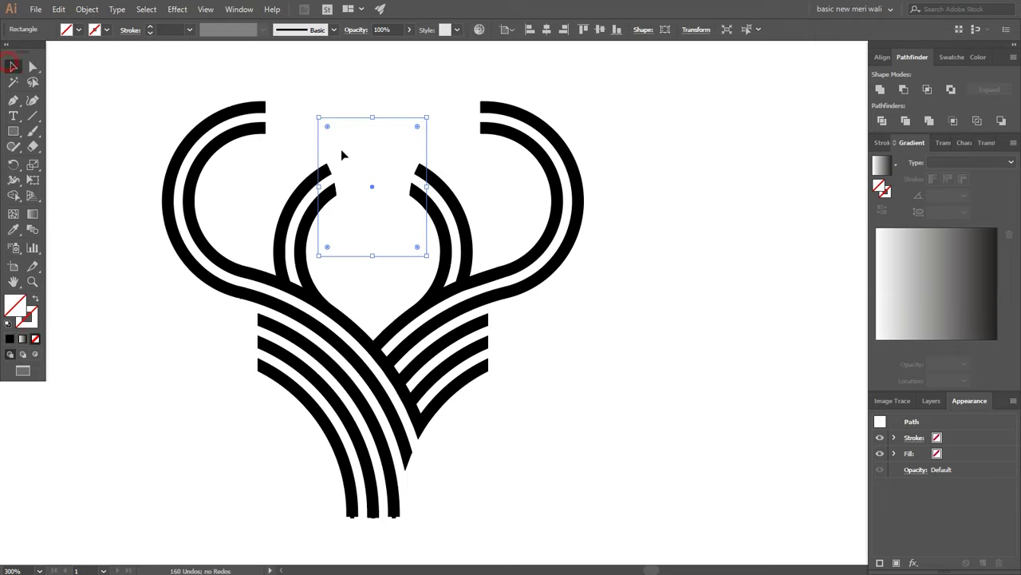
Select everything and erase the inner antler ends inside the rectangle with Shape Builder, leaving straight vertical cuts
key("ctrl+a")
key("ctrl+plus")
key("ctrl+plus")
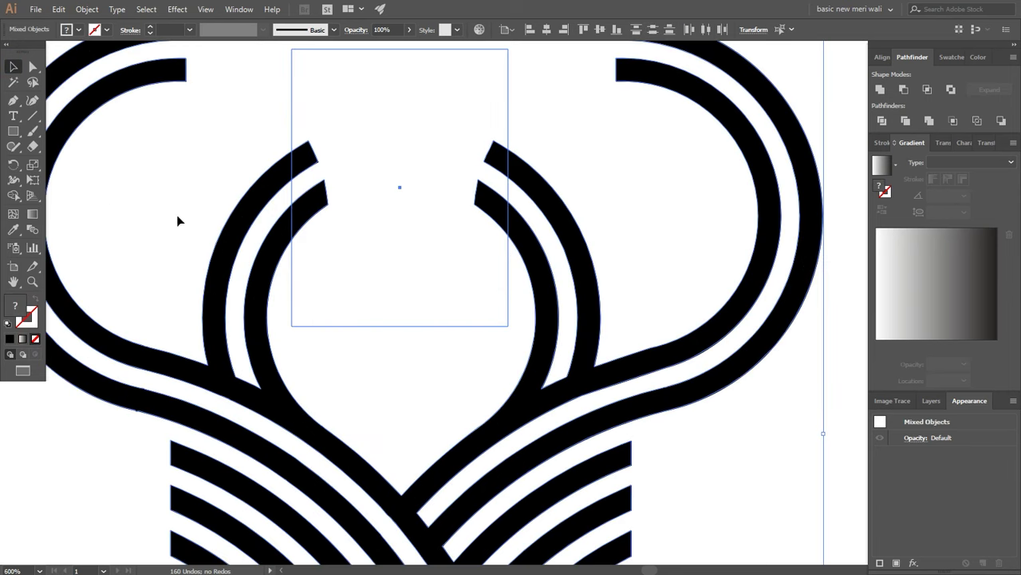
left_click(14, 195)
mouse_move(271, 114)
left_mouse_down()
mouse_move(297, 117)
mouse_move(307, 268)
left_mouse_up()
left_click_drag(492, 136, 483, 226)
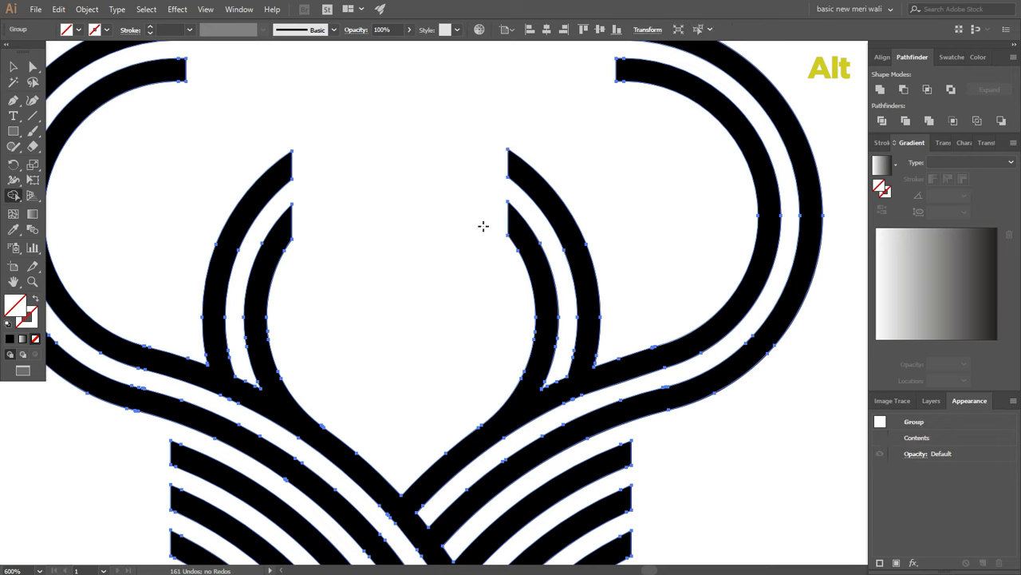
key("v")
scroll(414, 237, "down", 3)
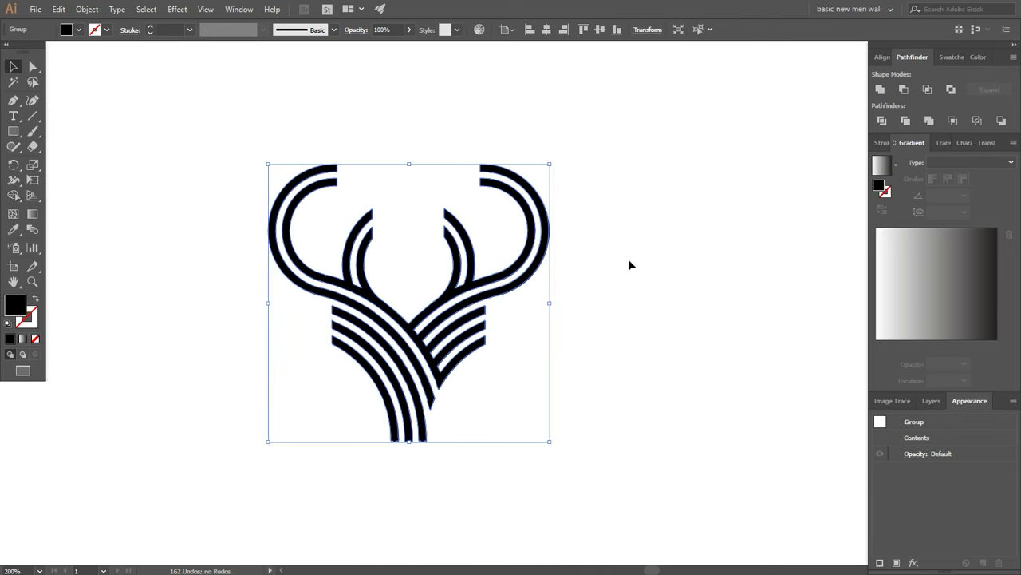
left_click(520, 362)
Draw a circle about 32.5 px wide over the three lower stripes and move it down to their ends
scroll(400, 444, "up", 3)
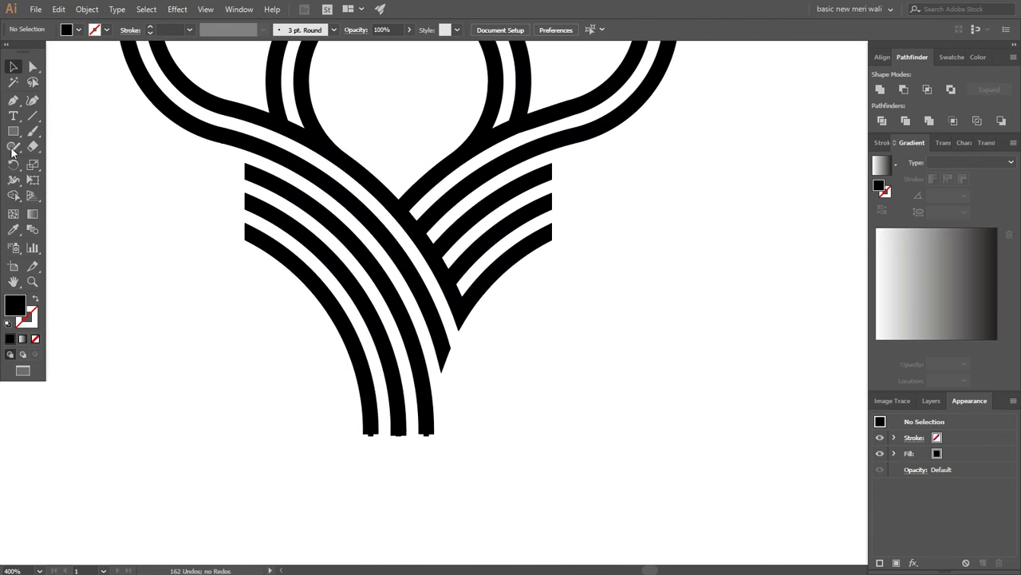
left_click_drag(13, 131, 69, 168)
scroll(281, 377, "up", 1)
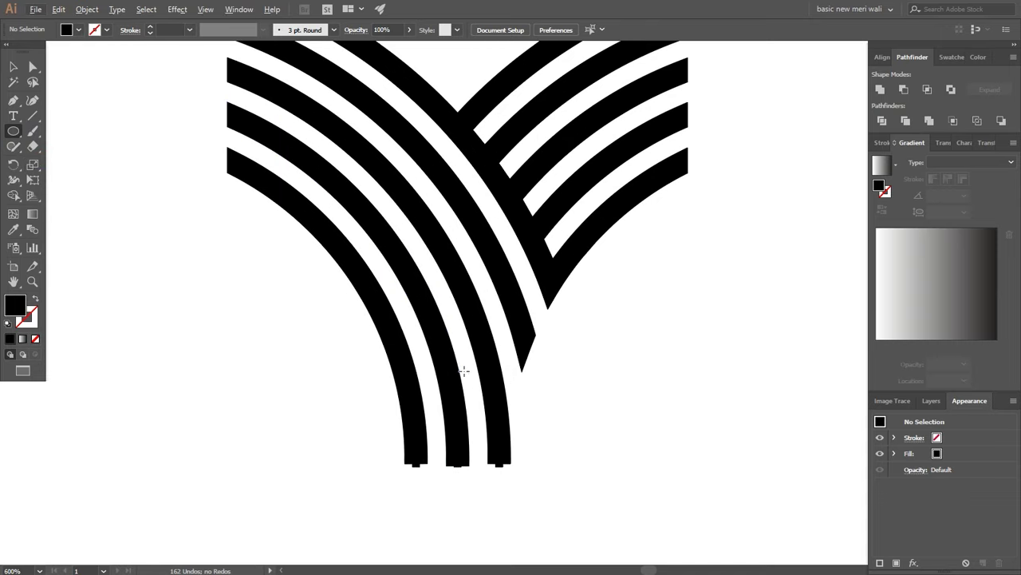
left_click_drag(458, 368, 447, 307)
key("v")
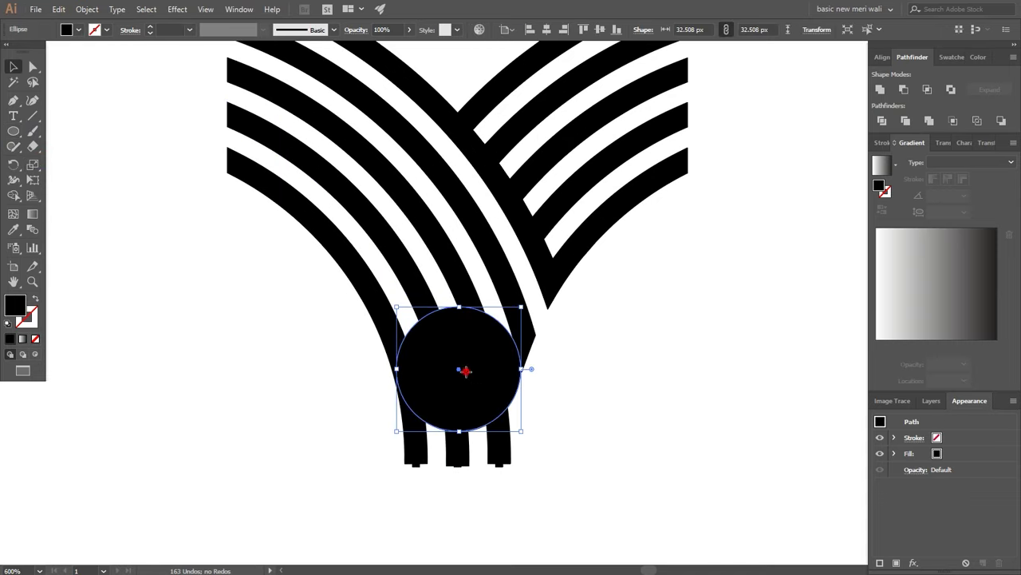
left_click_drag(466, 370, 466, 407)
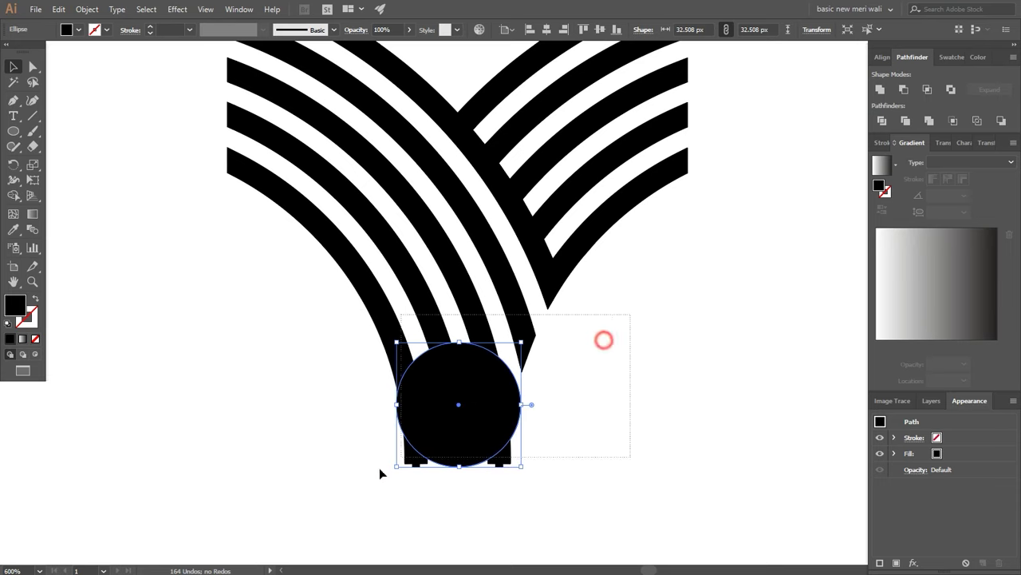
Select all and erase the circle parts between and beside the stripes and the outer stripes' ends below it with Shape Builder
key("ctrl+a")
key("ctrl+=")
left_click(14, 196)
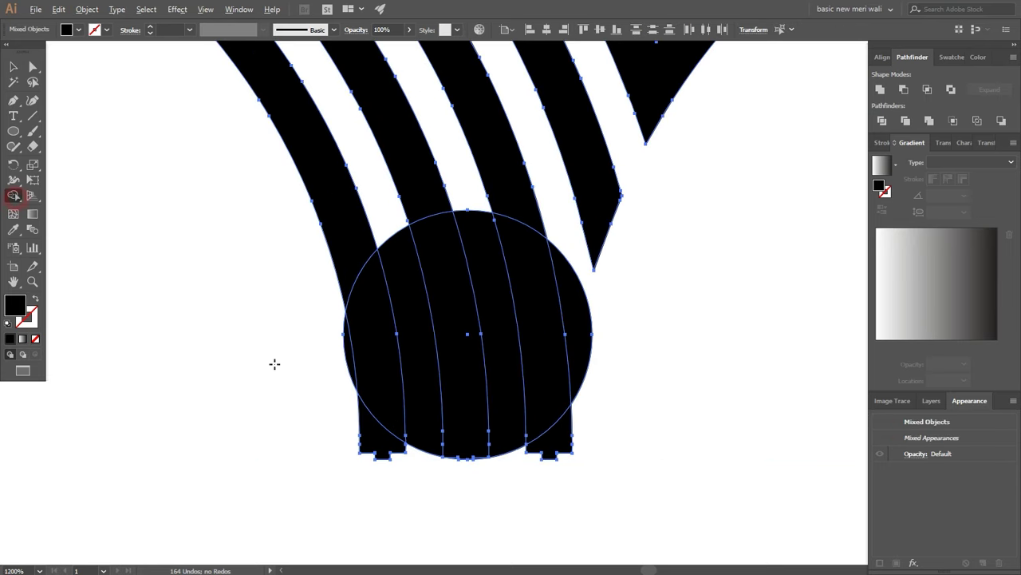
left_click(345, 348, "alt")
left_click(360, 425, "alt")
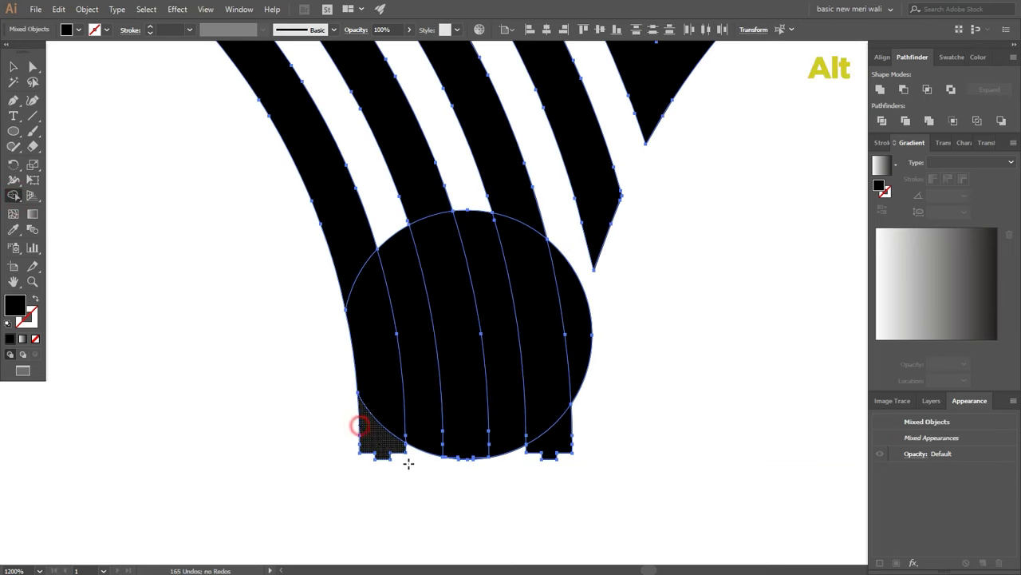
left_click(417, 385, "alt")
left_click(513, 388, "alt")
left_click(541, 462, "alt")
left_click(581, 337, "alt")
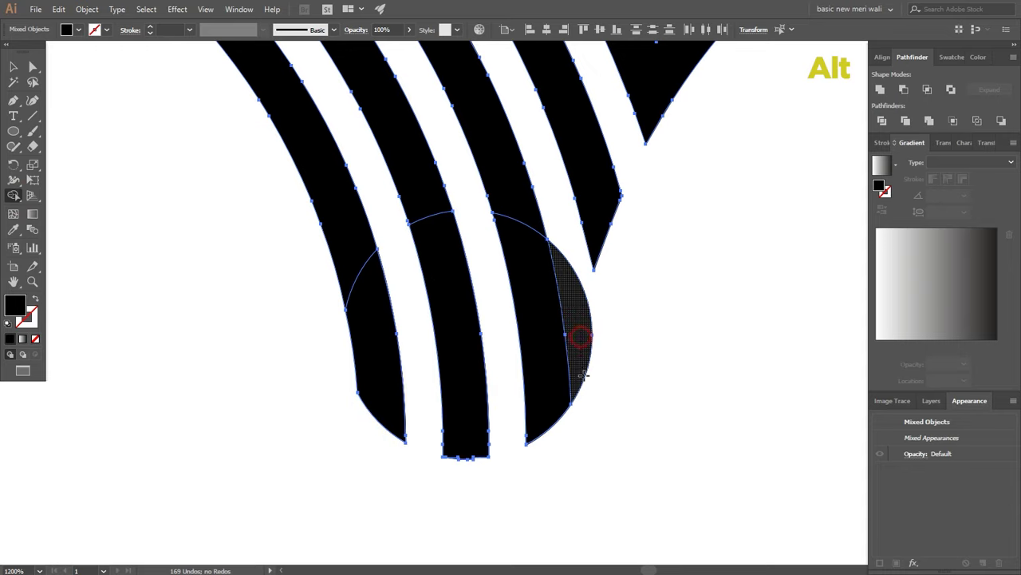
Deselect the trimmed logo artwork and return to the normal screen mode
key("v")
left_click(610, 356)
scroll(610, 355, "down", 5)
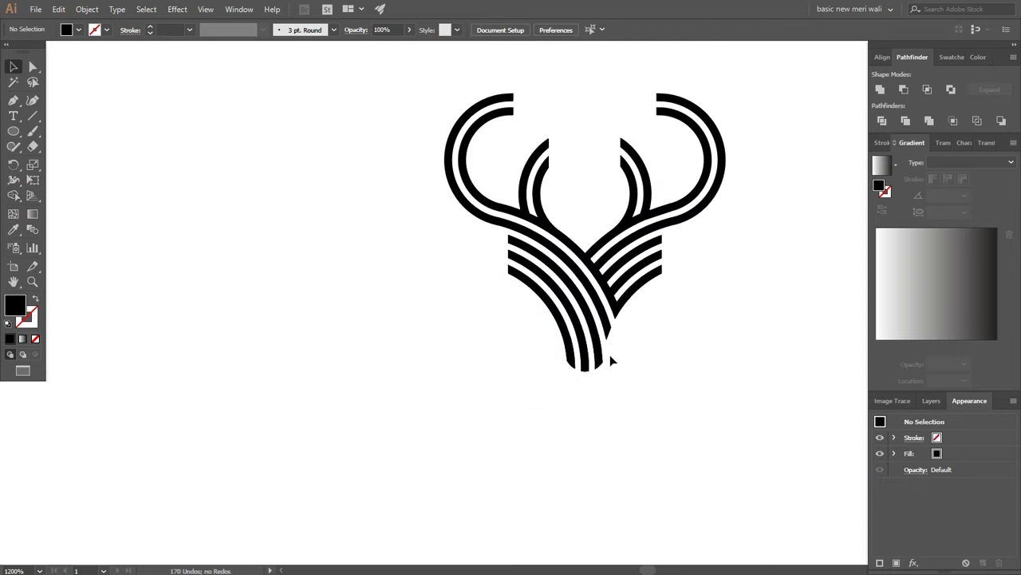
left_click_drag(702, 243, 551, 326)
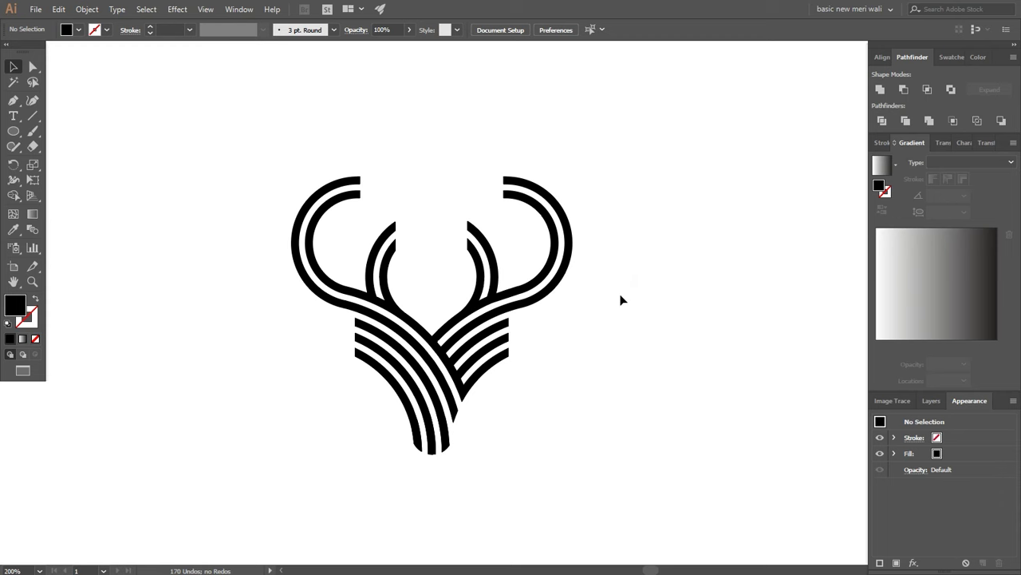
key("f")
key("f")
Switch to Chrome, open unsplash.com and search its photos for deer
left_click(294, 562)
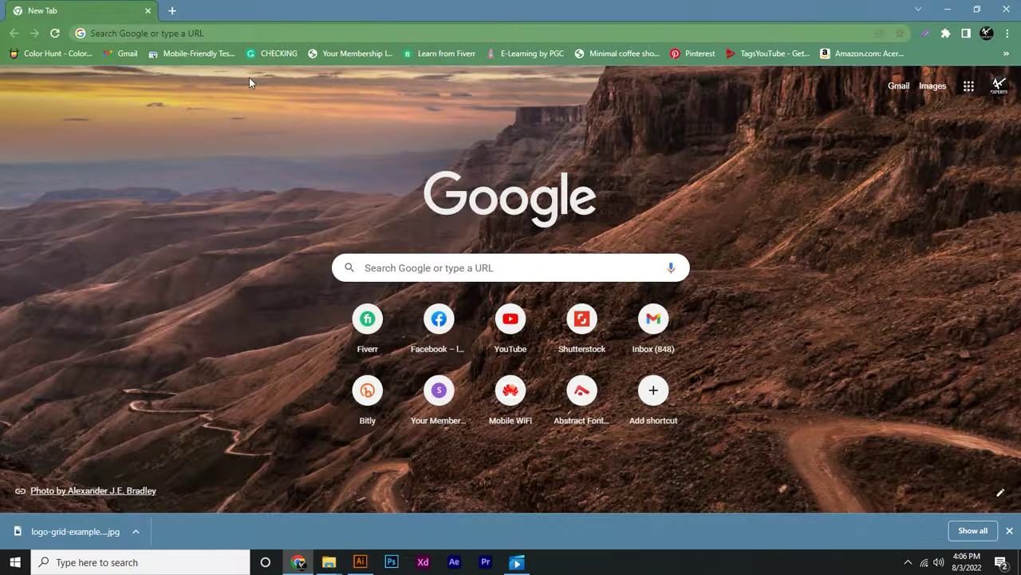
left_click(243, 31)
type("unsp")
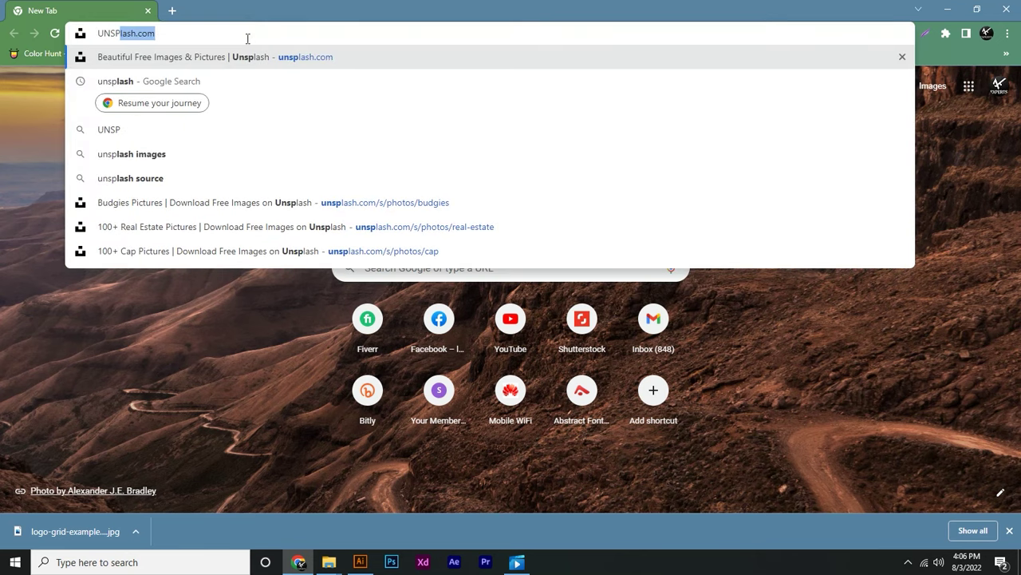
key("Return")
left_click(344, 306)
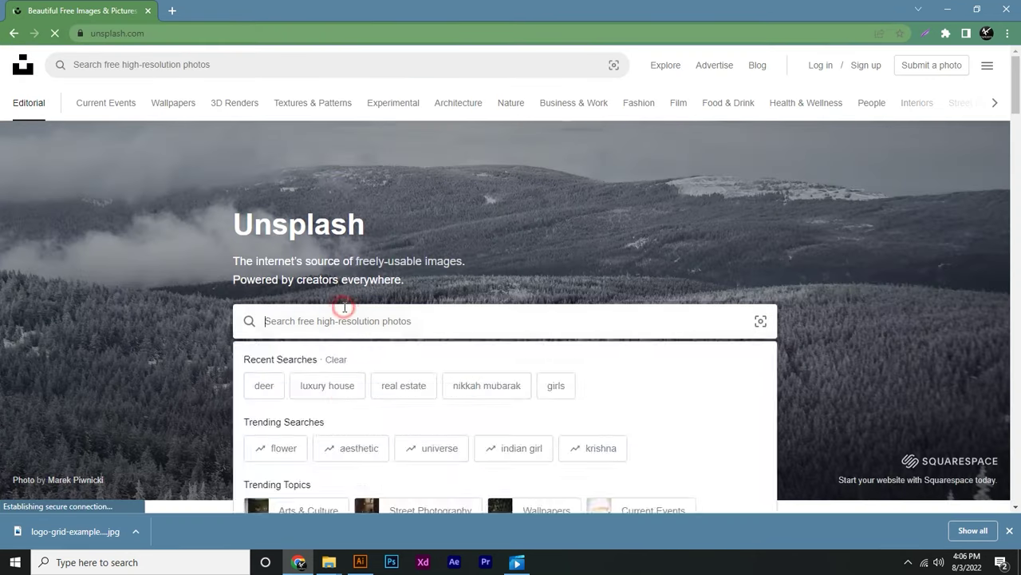
type("DEER")
key("Return")
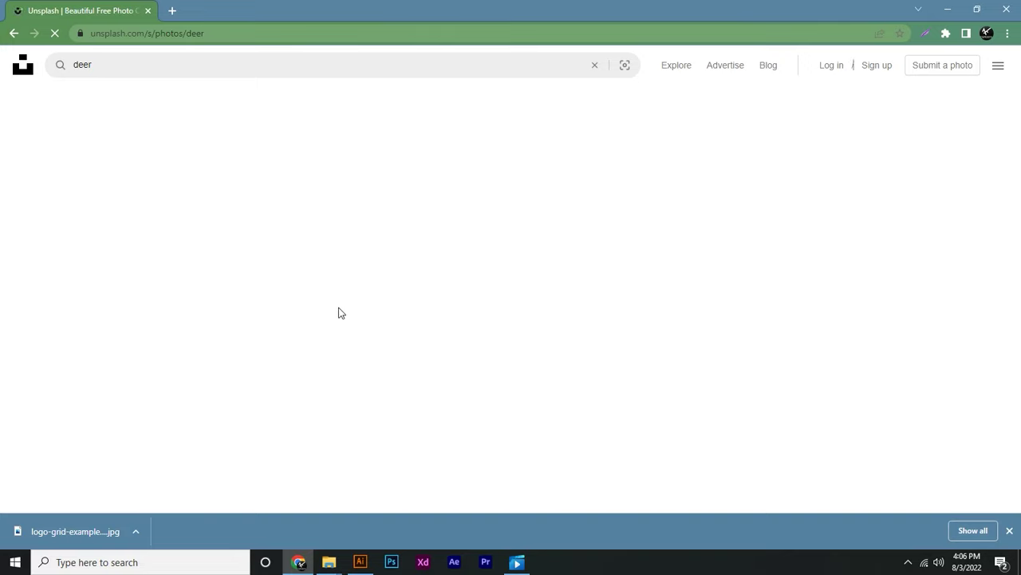
Open the photo of the spotted deer standing beside plants and download it in the Medium 1920 x 1280 size
scroll(358, 297, "down", 3)
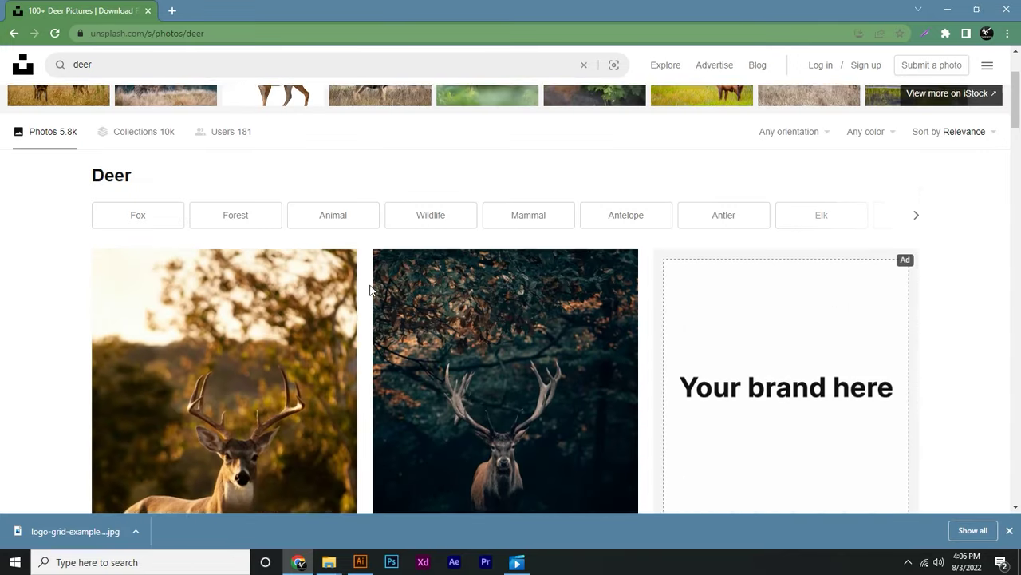
scroll(371, 290, "down", 1)
scroll(415, 279, "down", 3)
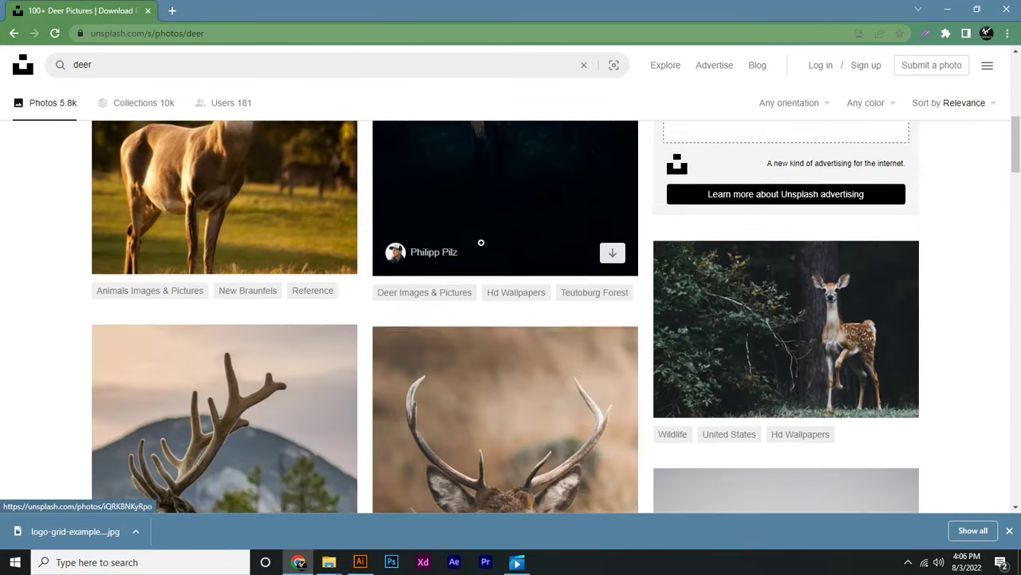
left_click(765, 275)
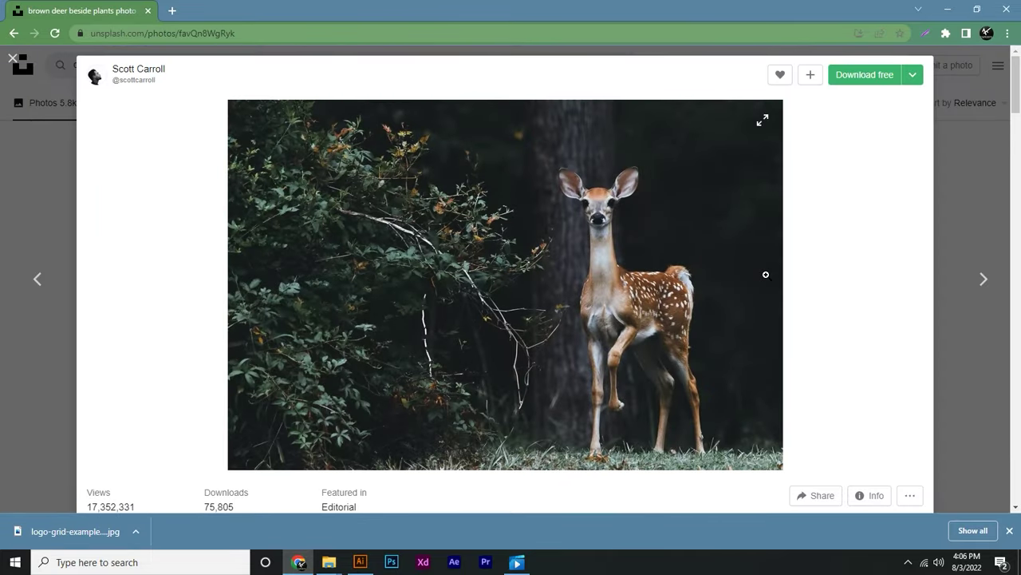
left_click(912, 74)
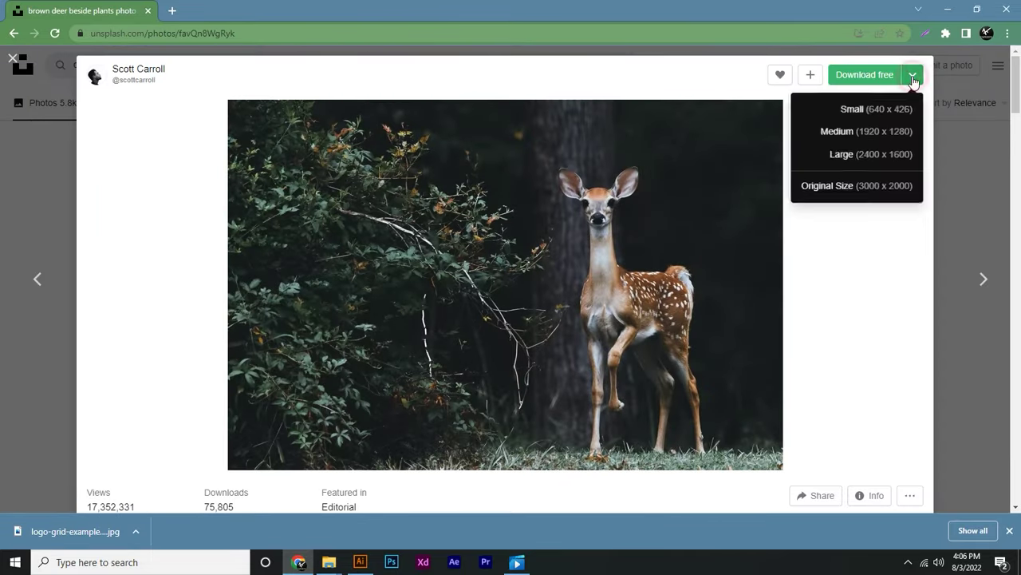
left_click(884, 134)
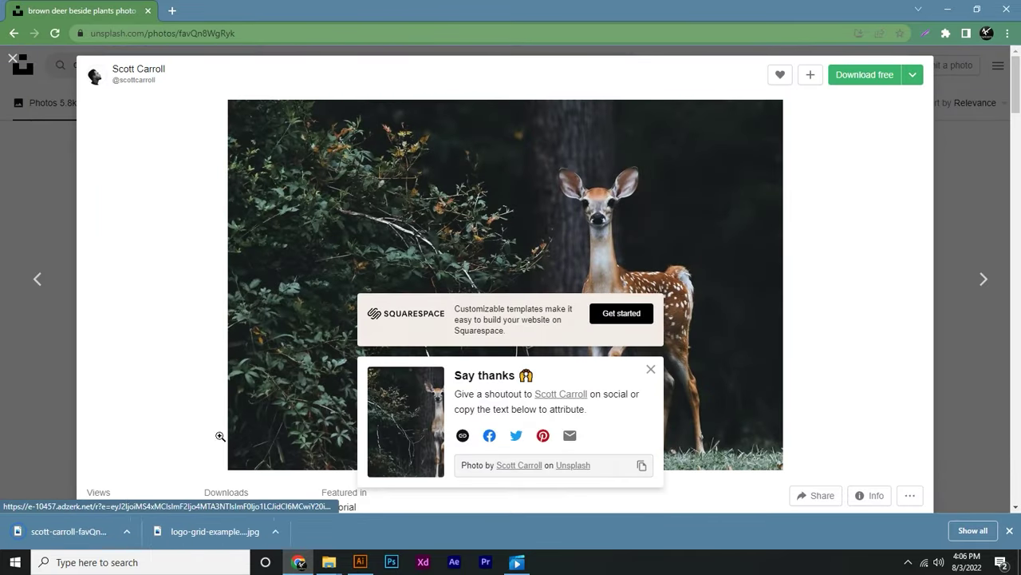
Place the downloaded deer photo in the DEER 2.ai document in Illustrator, to the left of the logo
left_click_drag(107, 533, 390, 355)
key("ctrl+minus")
key("ctrl+minus")
key("ctrl+minus")
left_click_drag(590, 354, 160, 301)
scroll(408, 372, "up", 2)
Group all parts of the deer-head logo and move the group off the artboard's right side
left_click_drag(423, 323, 714, 363)
key("ctrl+z")
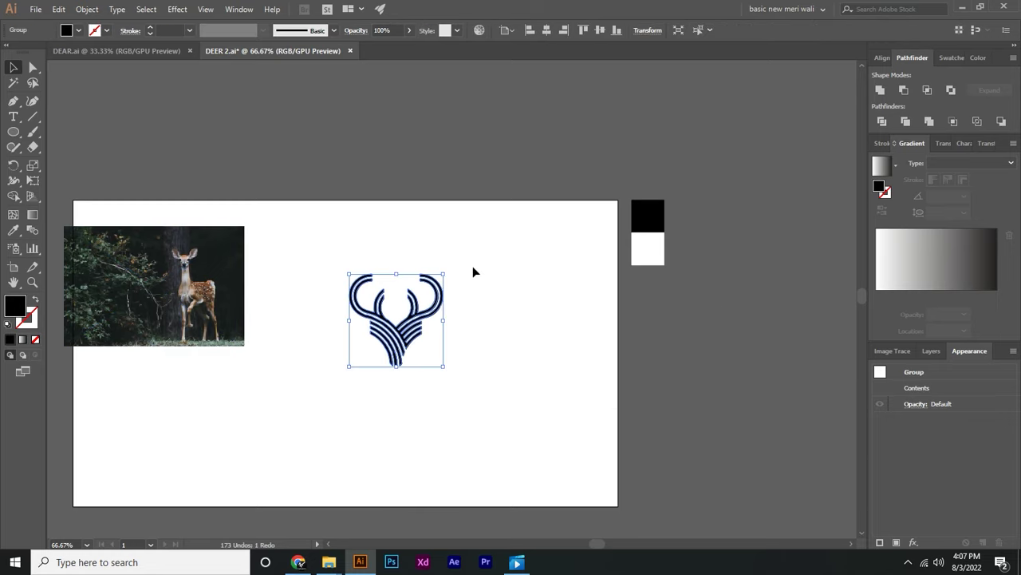
left_click_drag(472, 266, 316, 389)
right_click(395, 323)
left_click(431, 405)
left_click_drag(412, 346, 706, 398)
left_click(479, 374)
Align the deer photo to the artboard's upper-left corner and resize it to cover the artboard at 1280 x 720 px
left_click_drag(231, 317, 250, 322)
scroll(84, 225, "up", 2)
left_click_drag(96, 241, 83, 188)
scroll(192, 247, "down", 4)
scroll(245, 292, "up", 1)
left_click_drag(255, 293, 531, 435)
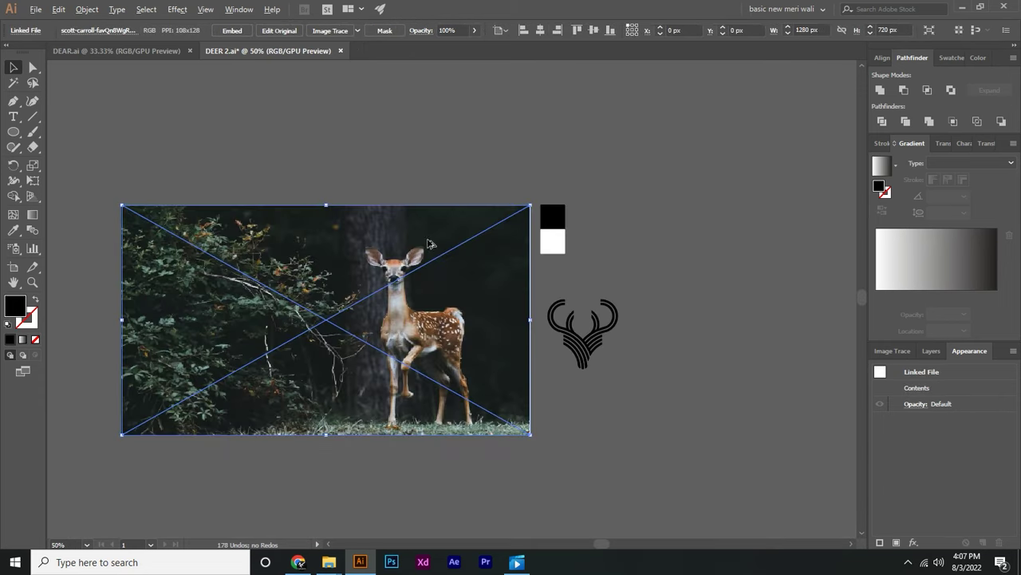
scroll(464, 210, "up", 1)
left_click(429, 168)
Create a black 1280 x 720 px rectangle and centre it horizontally and vertically on the artboard
left_click_drag(374, 195, 421, 155)
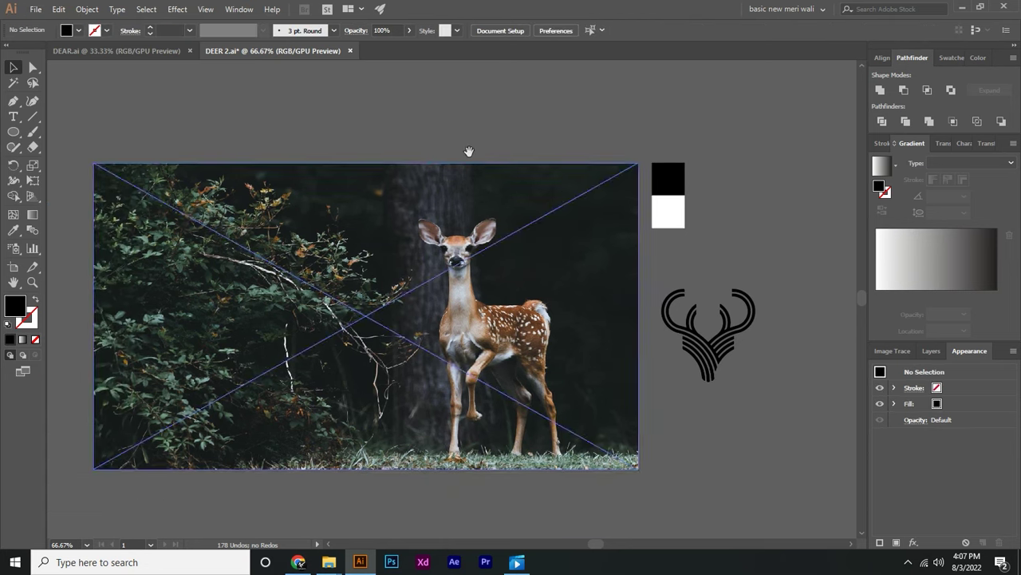
left_click_drag(22, 134, 37, 130)
left_click(183, 136)
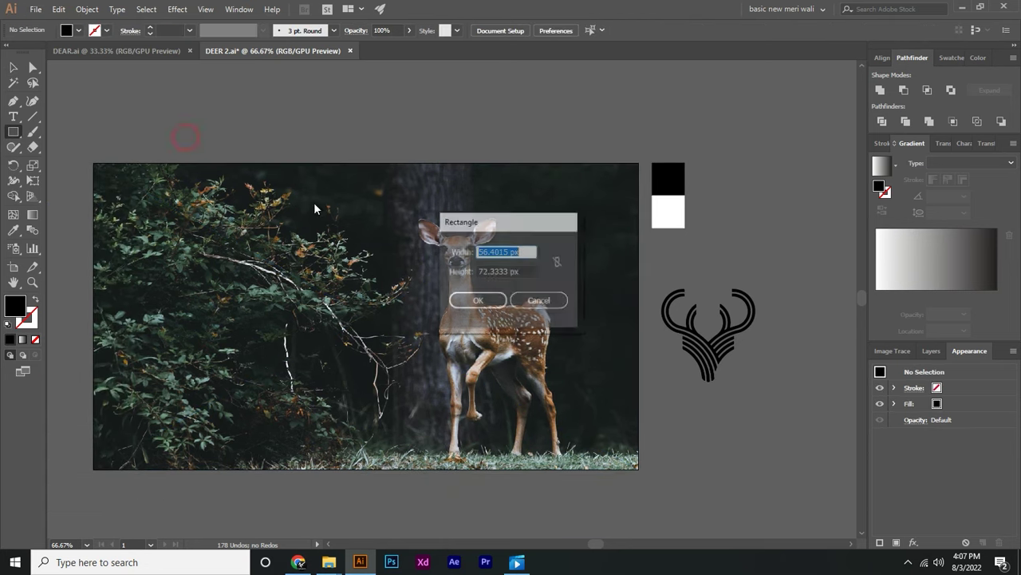
type("1280")
left_click(505, 271)
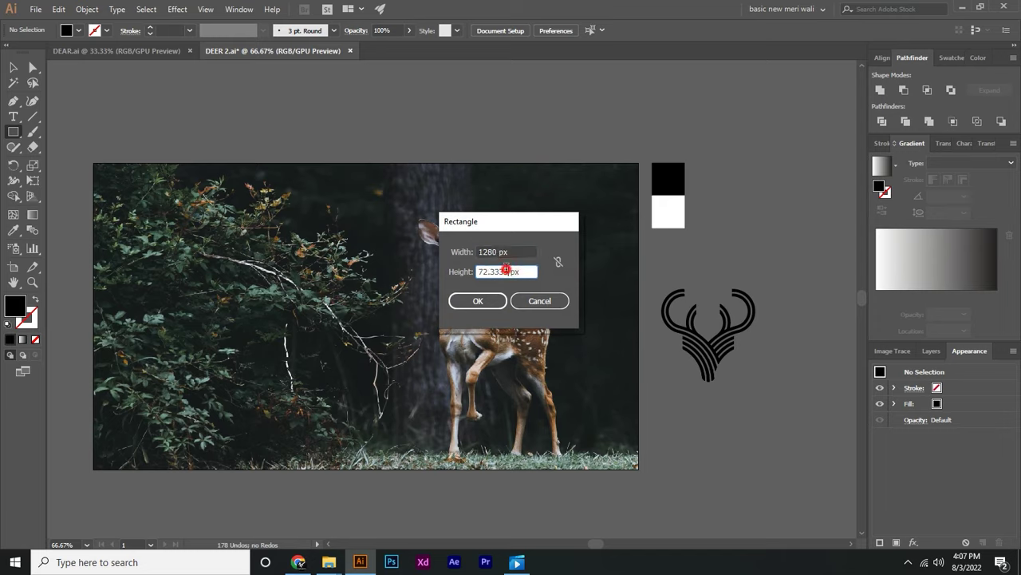
left_click(477, 301)
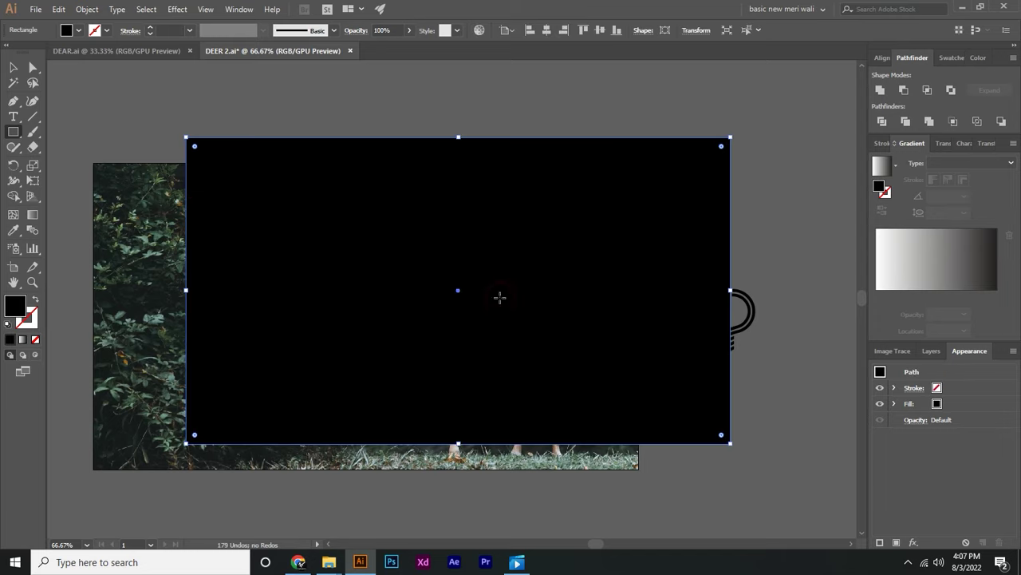
left_click(552, 30)
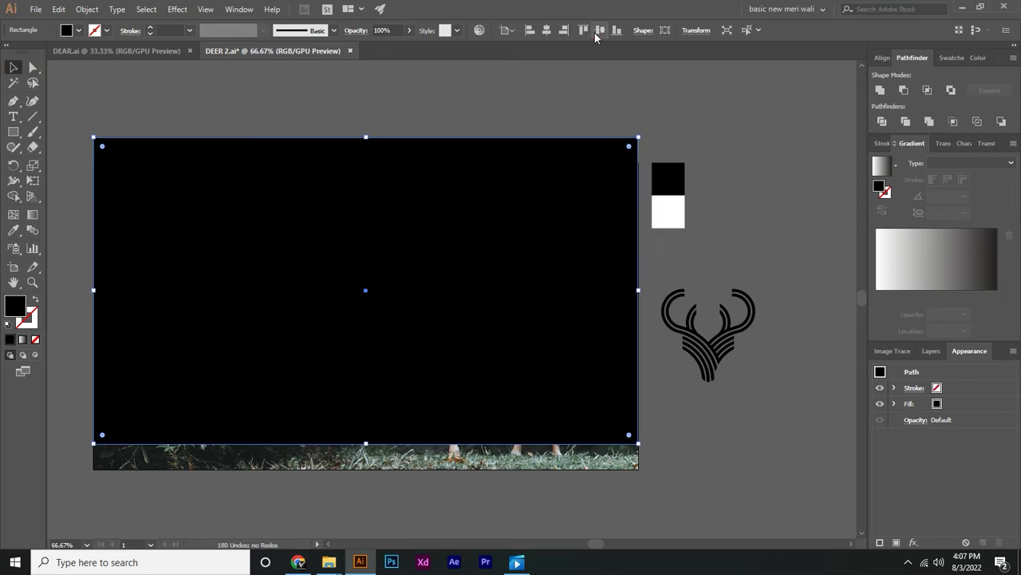
left_click(600, 30)
Lower the black rectangle's opacity to 57% so the deer photo shows through darkened
left_click(942, 143)
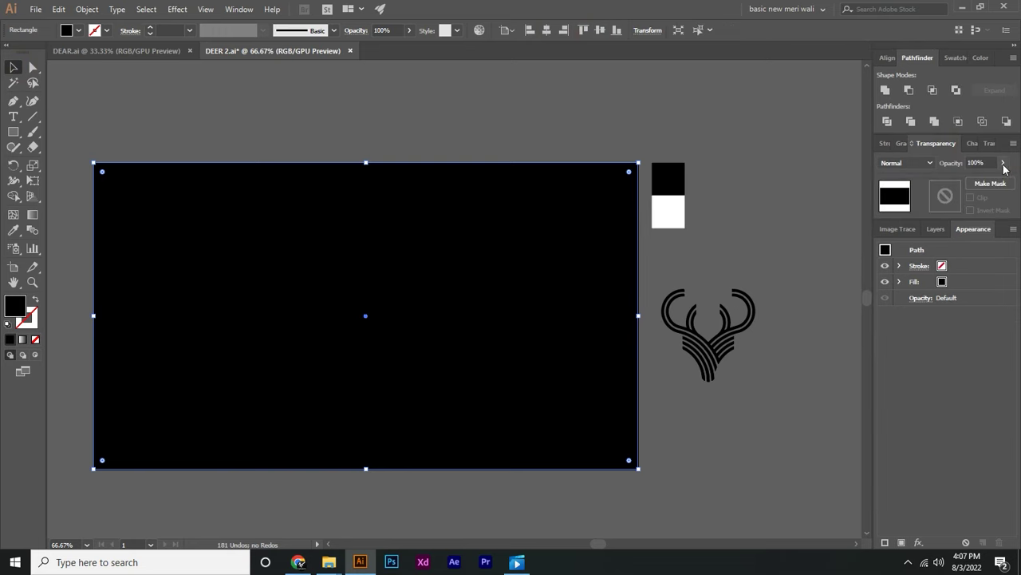
left_click(1003, 163)
left_click_drag(996, 179, 982, 180)
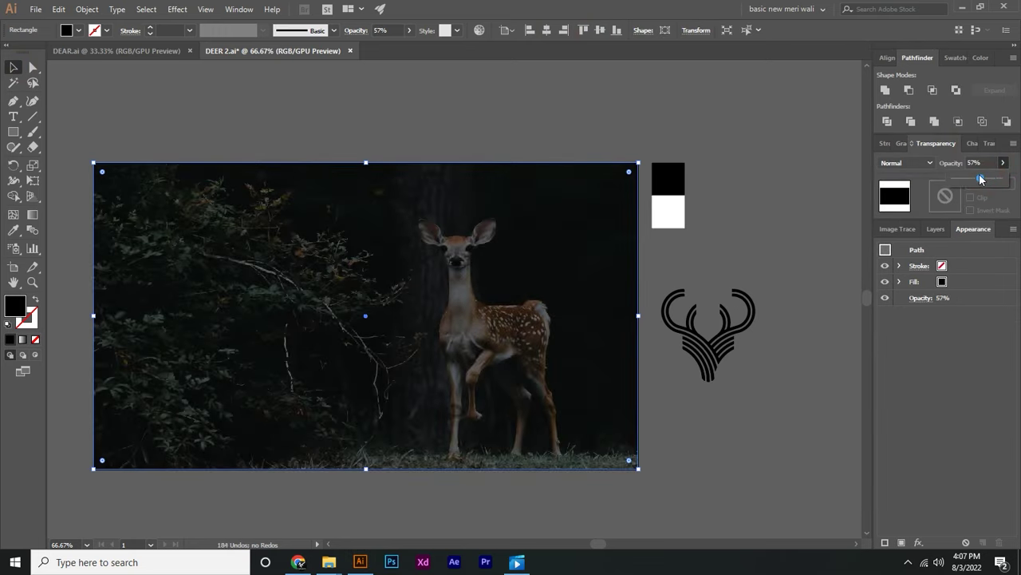
Select the black overlay together with the deer photo and lock both
left_click_drag(574, 122, 484, 201)
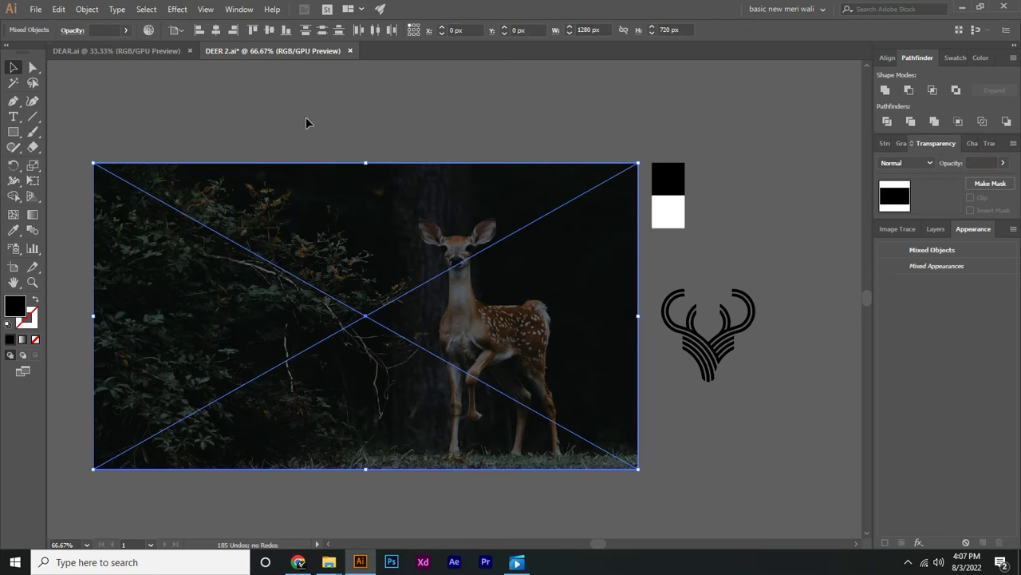
left_click(94, 9)
mouse_move(102, 84)
left_click(343, 83)
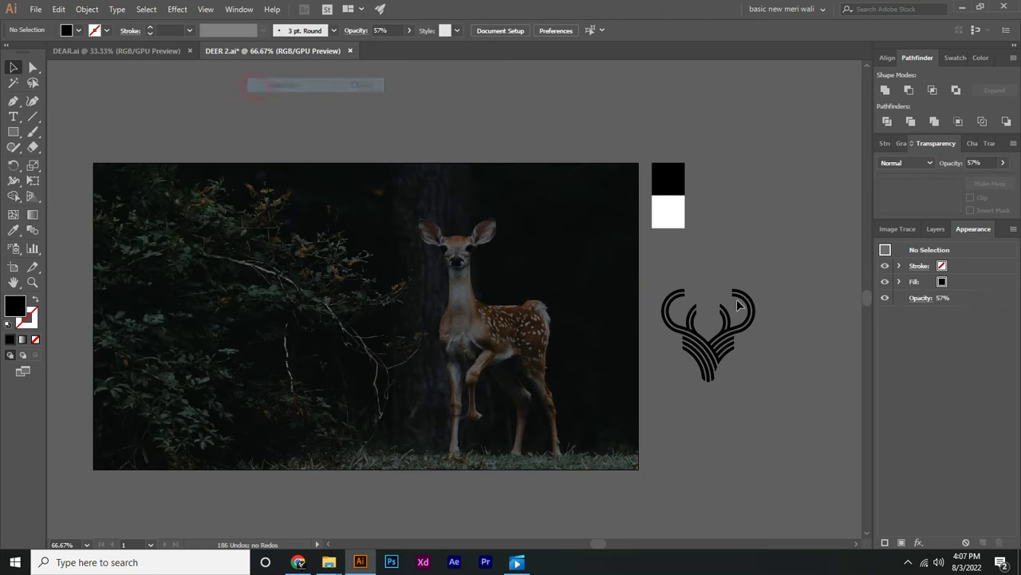
Move the logo group in front of the darkened photo and fill it with white sampled from the white square
left_click_drag(740, 340, 399, 316)
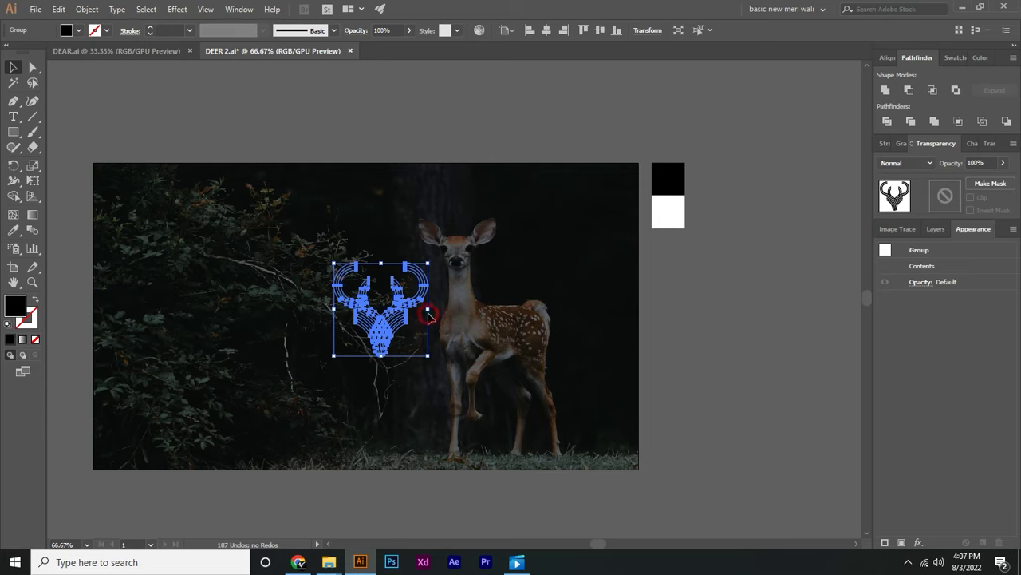
key("i")
left_click(667, 214)
key("v")
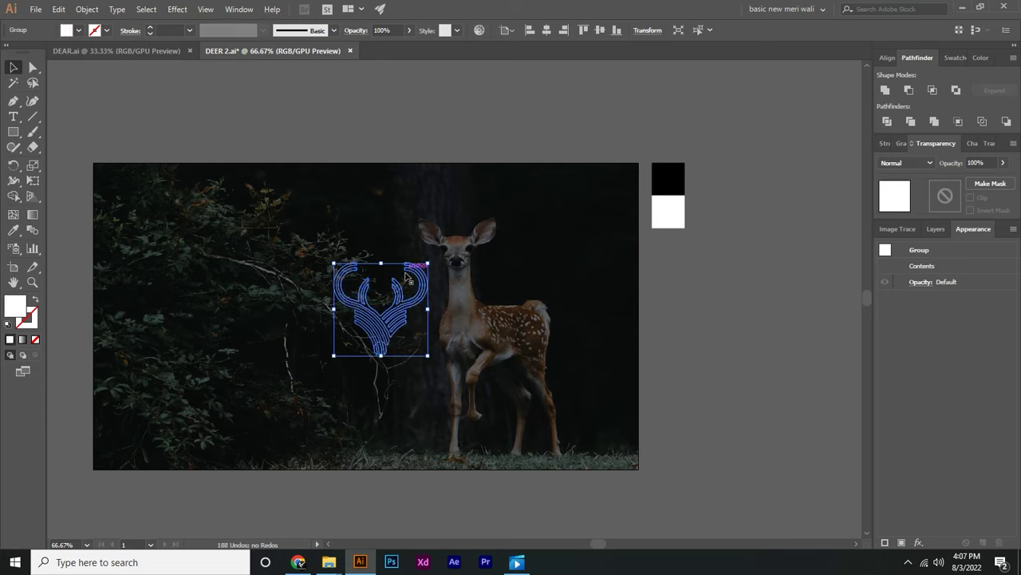
right_click(405, 274)
left_click(575, 397)
Enlarge the white logo slightly and centre it horizontally and vertically on the artboard
left_click_drag(428, 309, 440, 310)
left_click(546, 31)
left_click(599, 30)
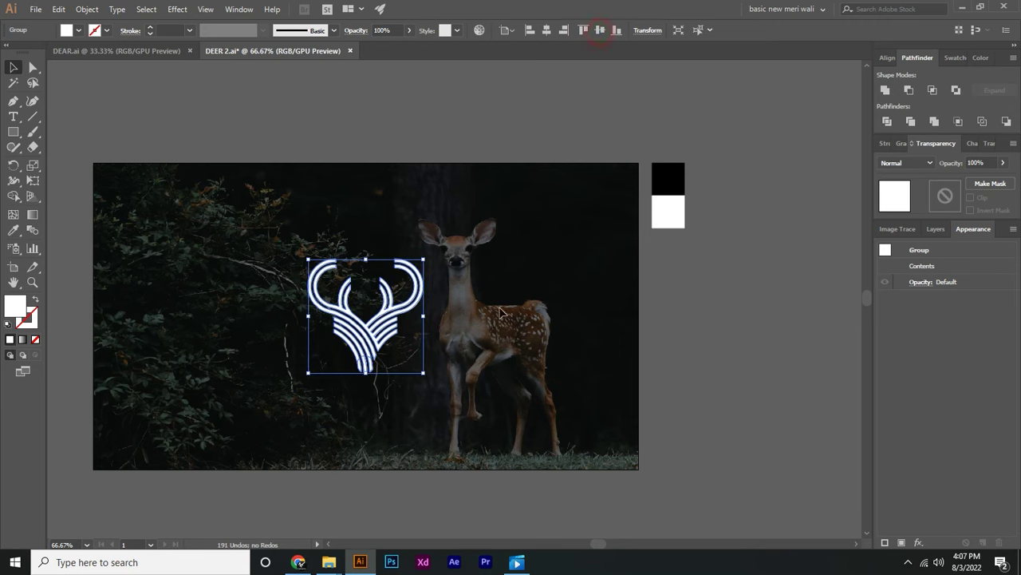
left_click(461, 399)
scroll(337, 367, "up", 1)
scroll(337, 371, "up", 1)
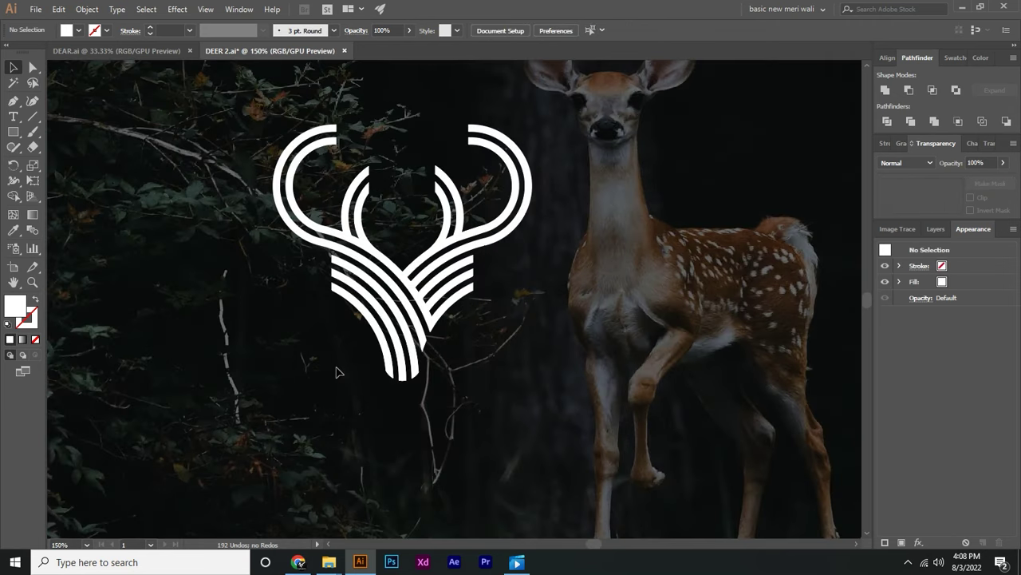